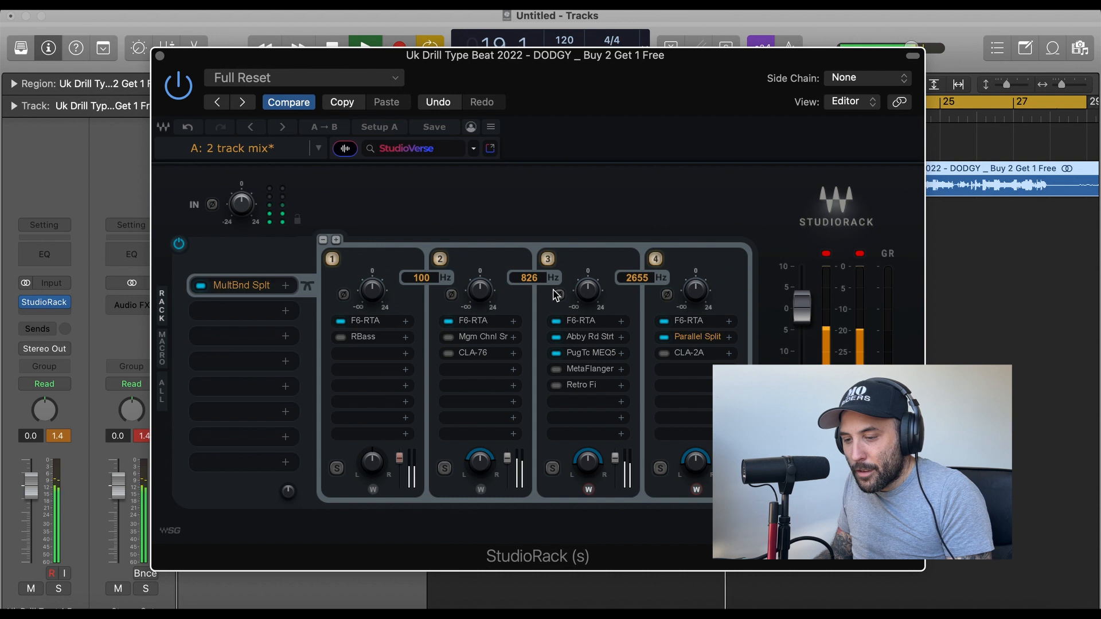
Stop playback and open the F6-RTA equalizer in band 3 of the multiband split.
key(space)
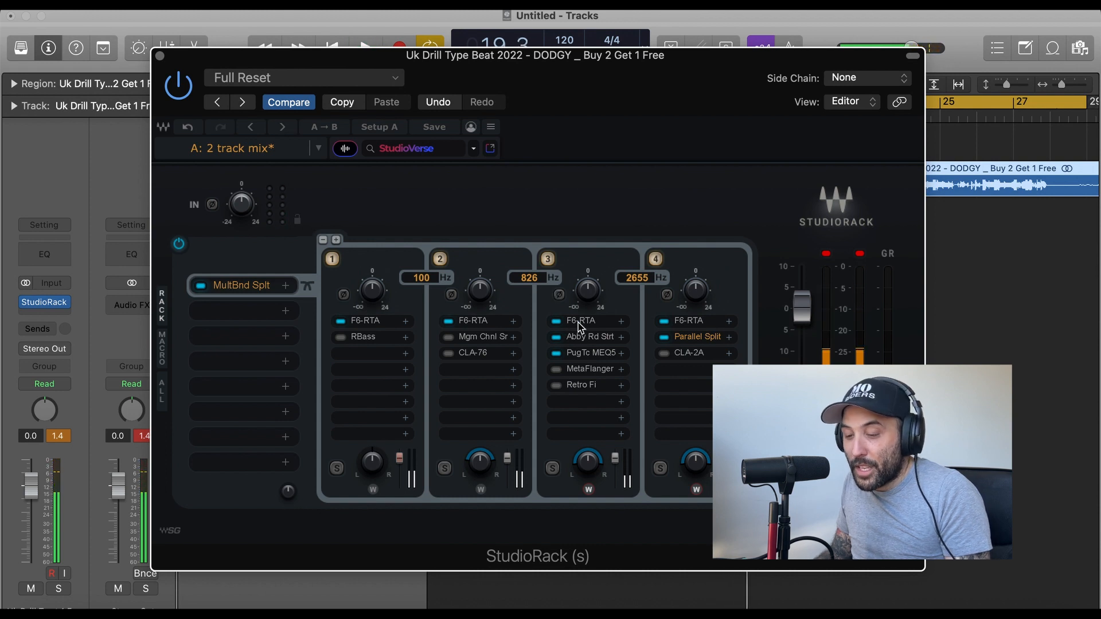
click(578, 321)
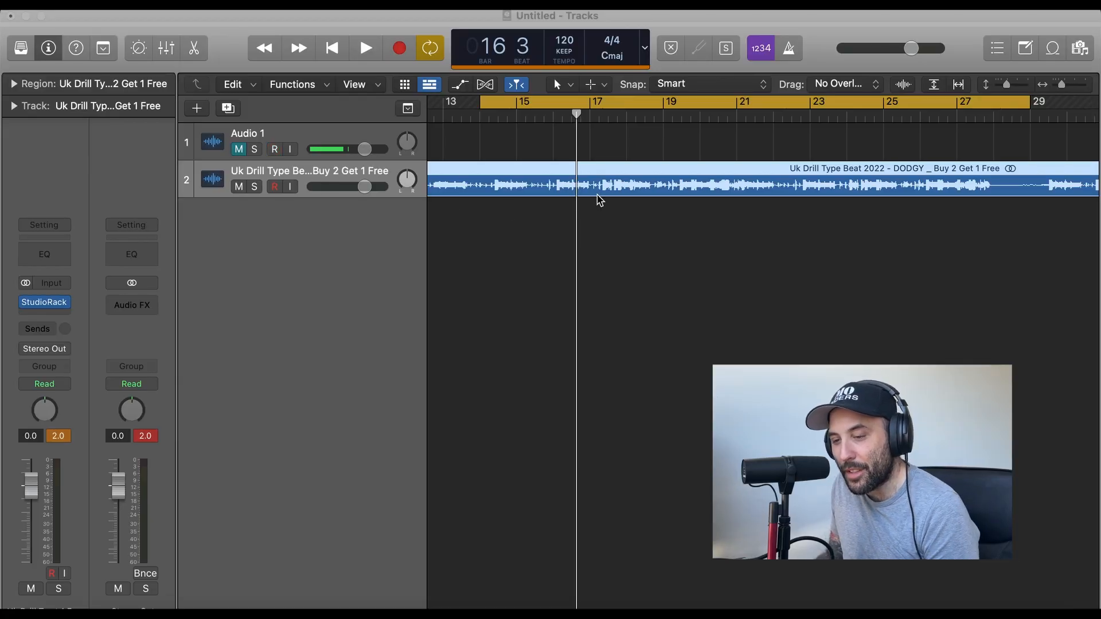
Play the beat, compare it with StudioRack bypassed and active, and leave the plug-in switched on.
scroll(544, 122, left, 1)
scroll(547, 128, left, 4)
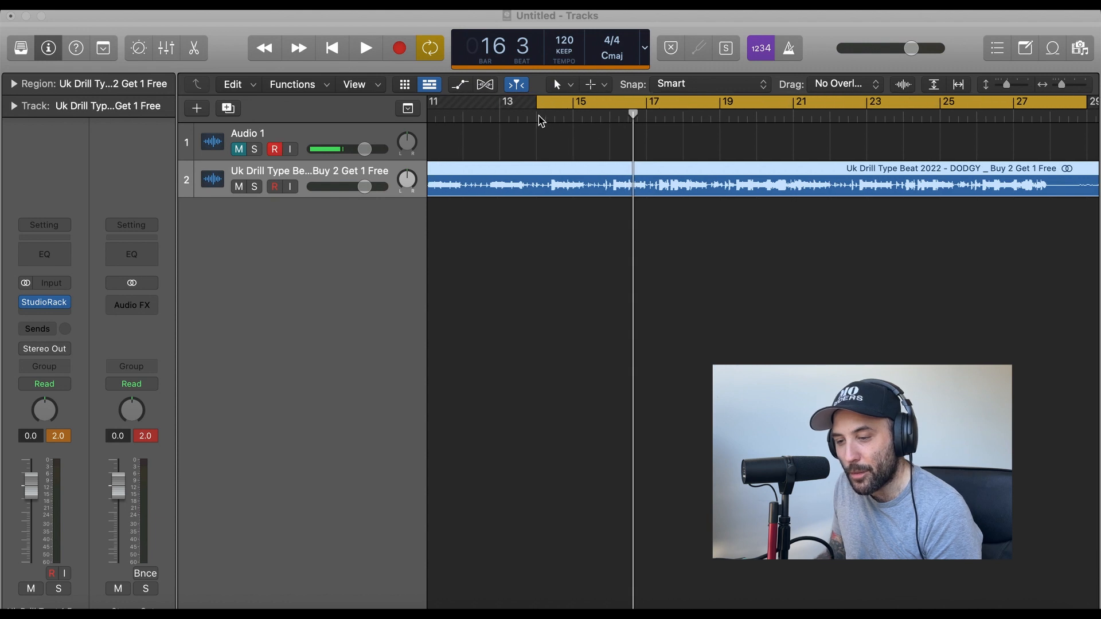
click(22, 303)
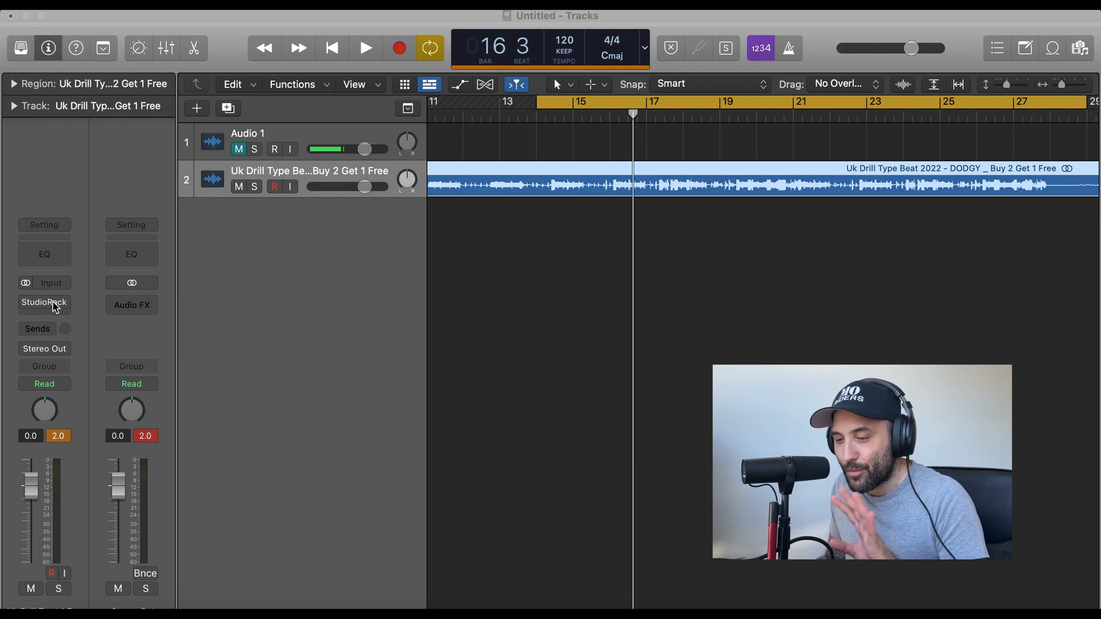
click(26, 302)
key(space)
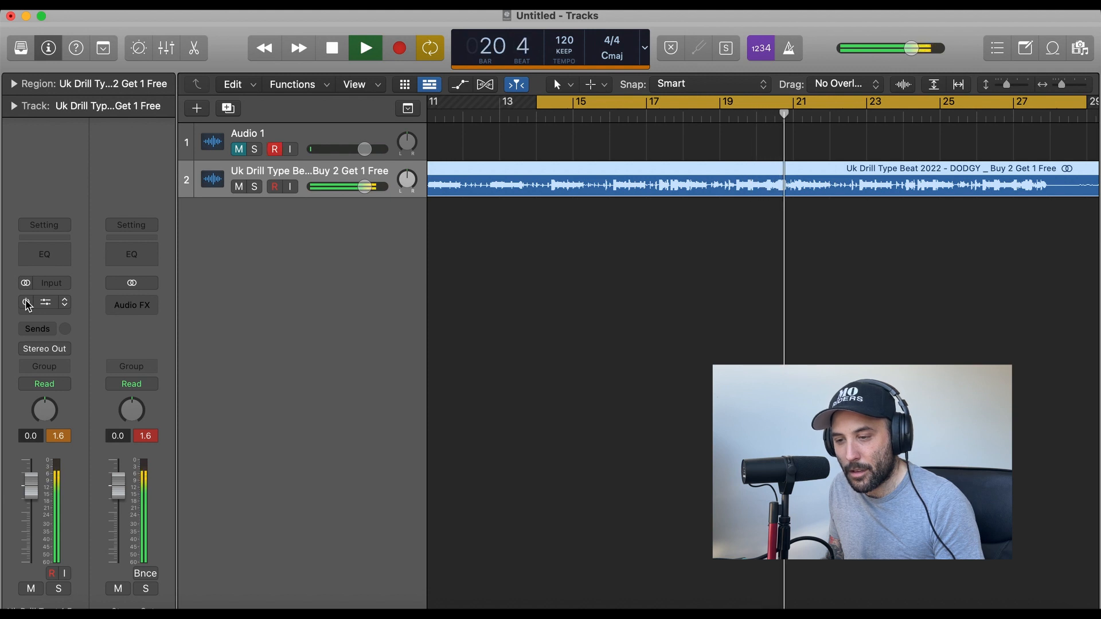
click(27, 302)
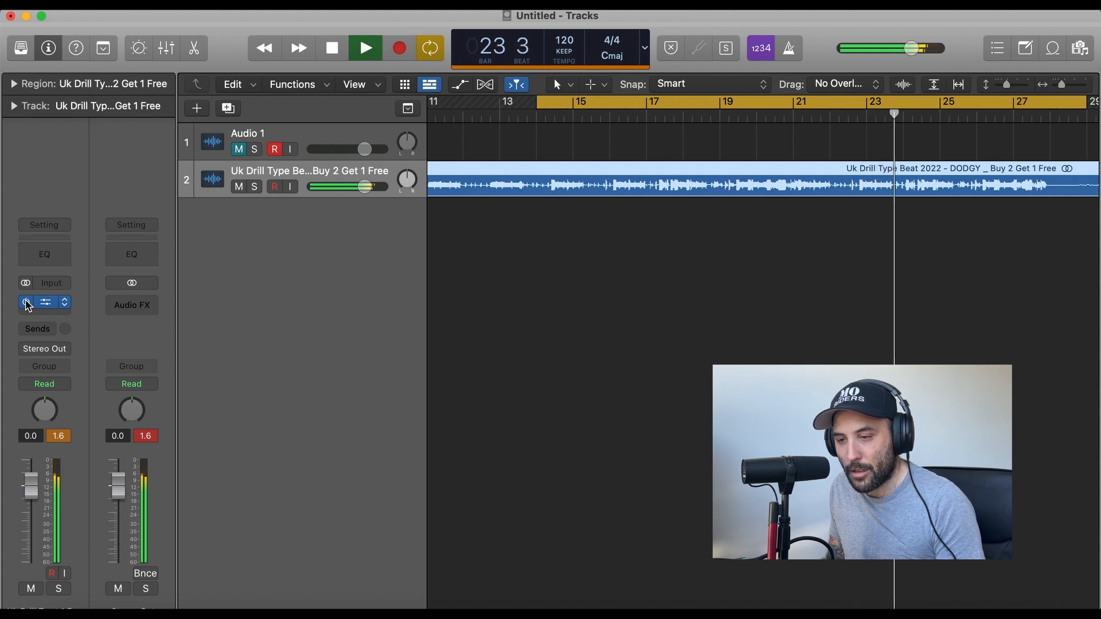
click(27, 302)
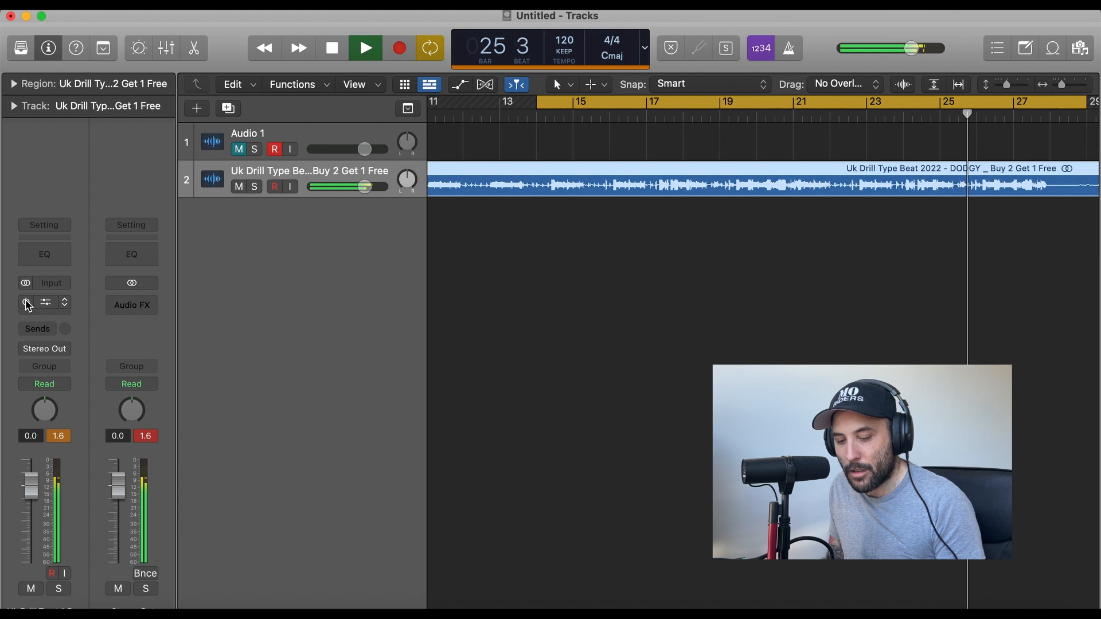
key(space)
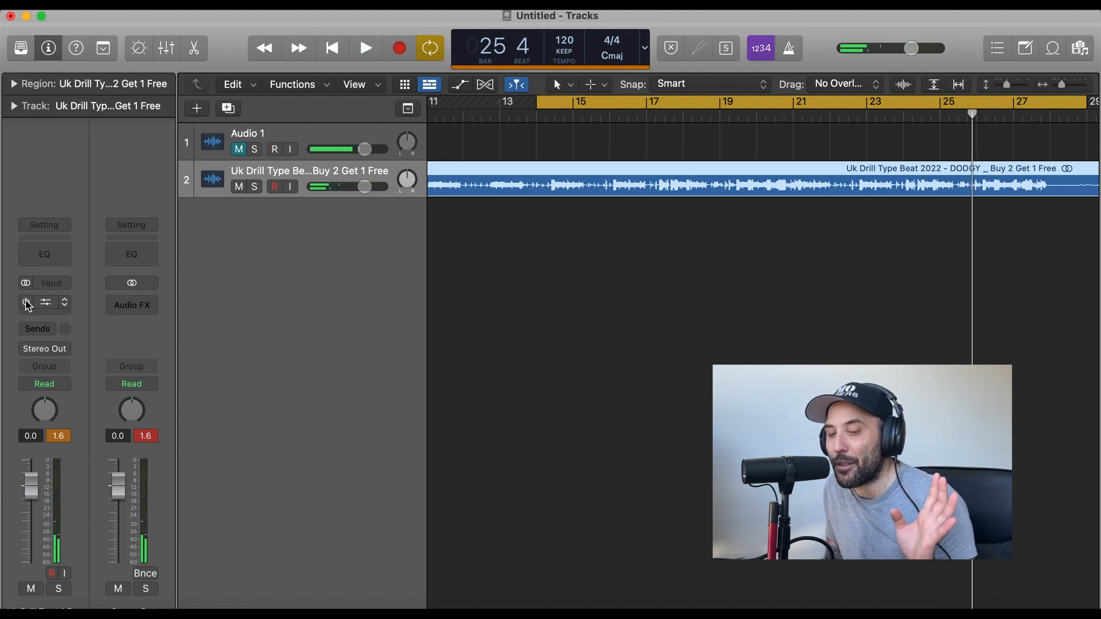
click(26, 303)
Open StudioRack and inspect the high-pass filter and EQ band 2 of the F6-RTA in split band 1.
click(44, 302)
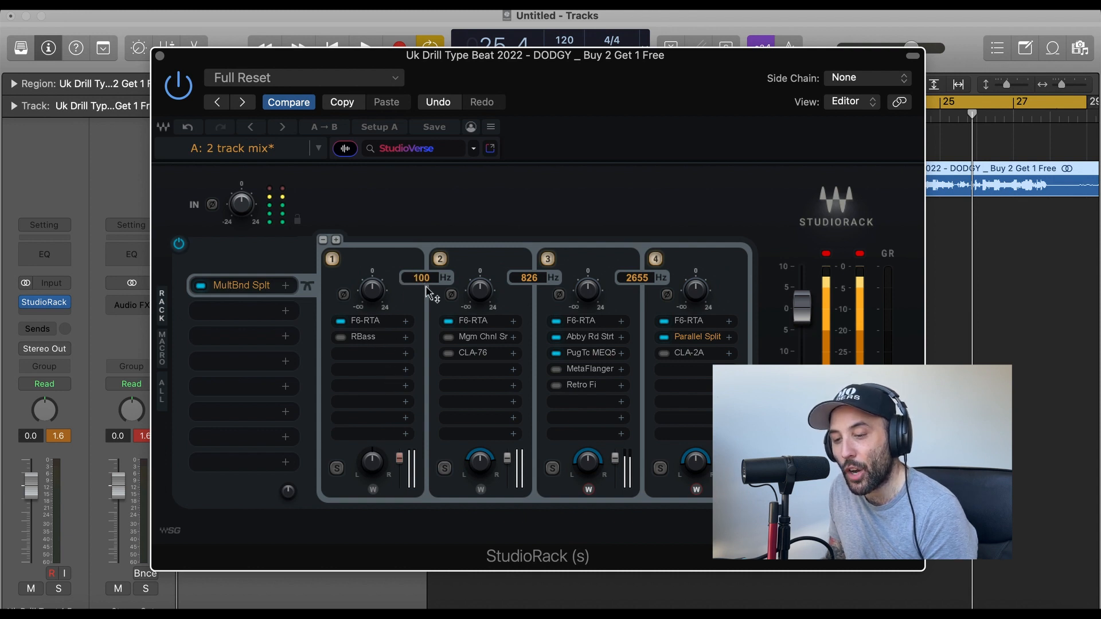
click(368, 323)
drag(601, 100, 481, 82)
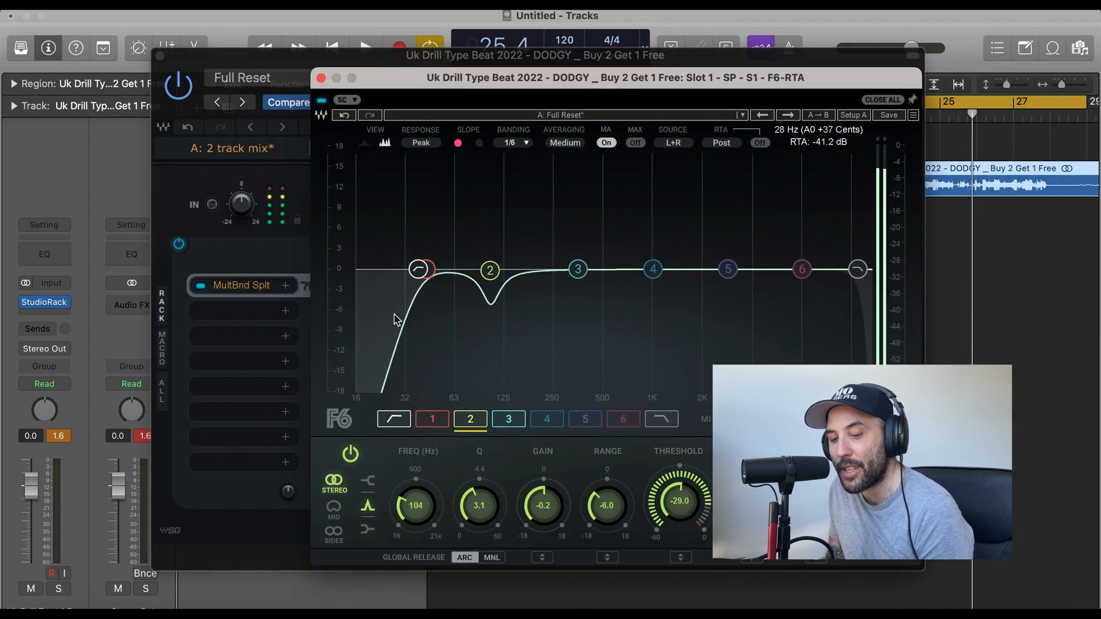
click(418, 268)
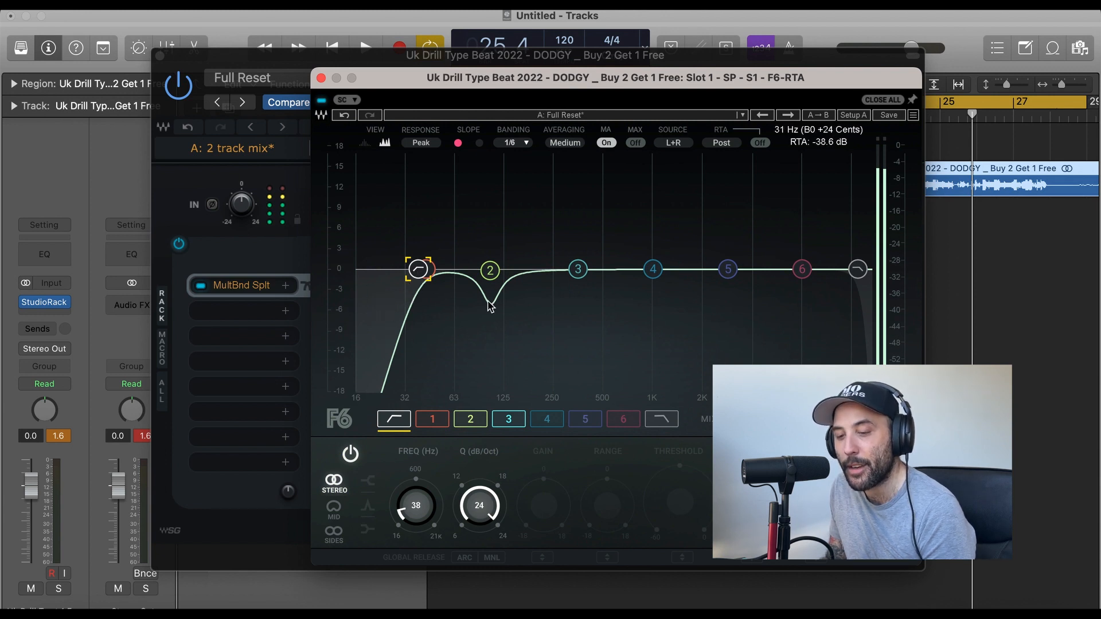
click(490, 272)
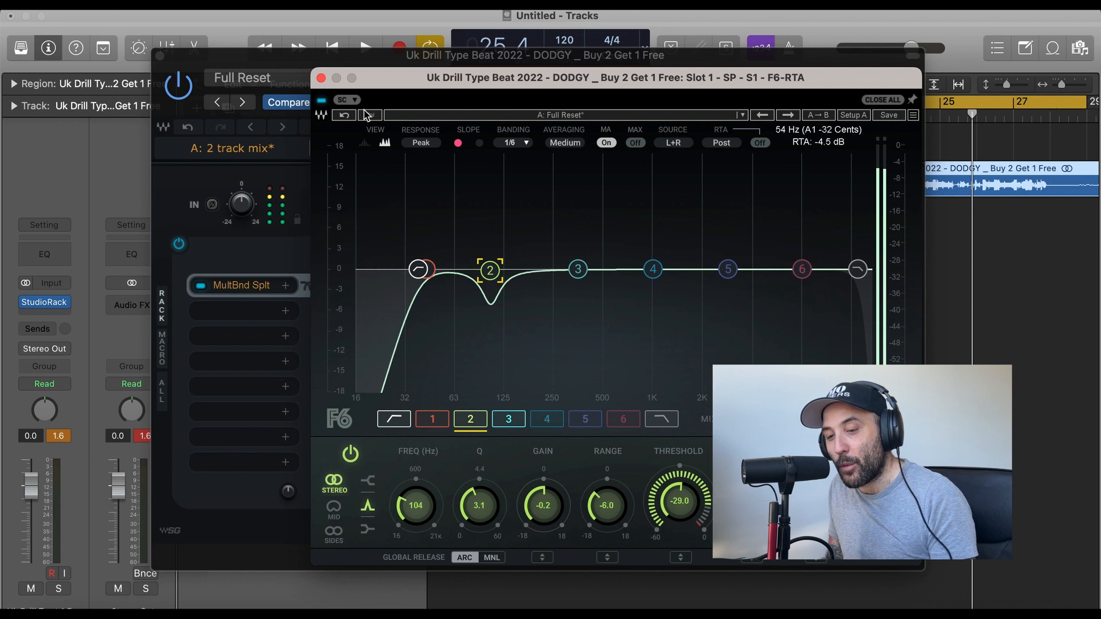
click(321, 78)
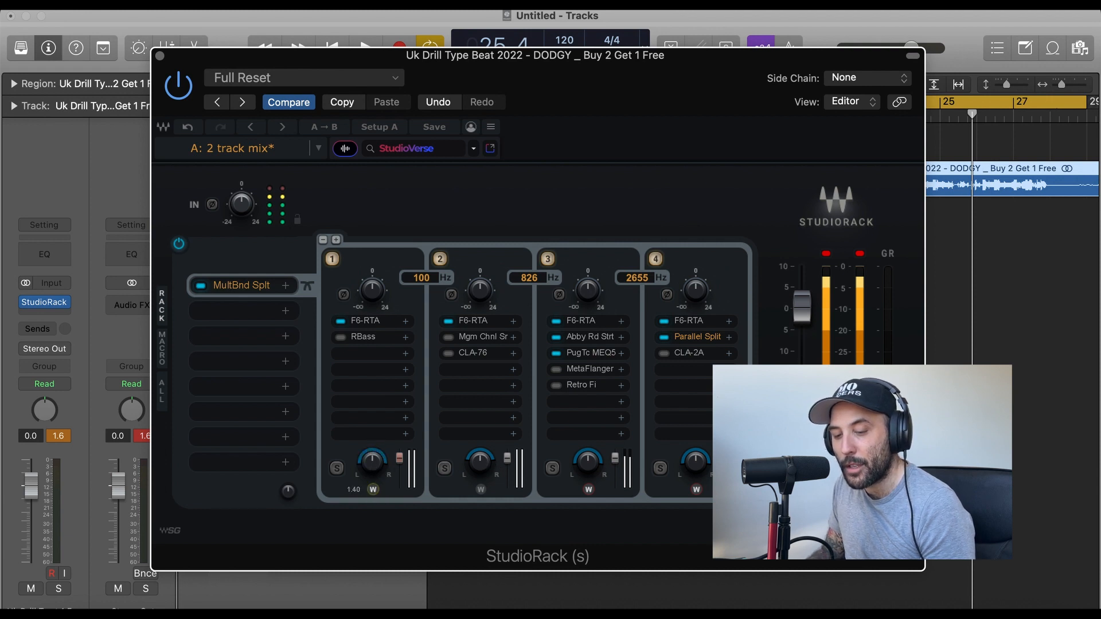
Solo split band 1, audition different stereo widths during playback, and set its width to 0.00.
drag(373, 489, 372, 524)
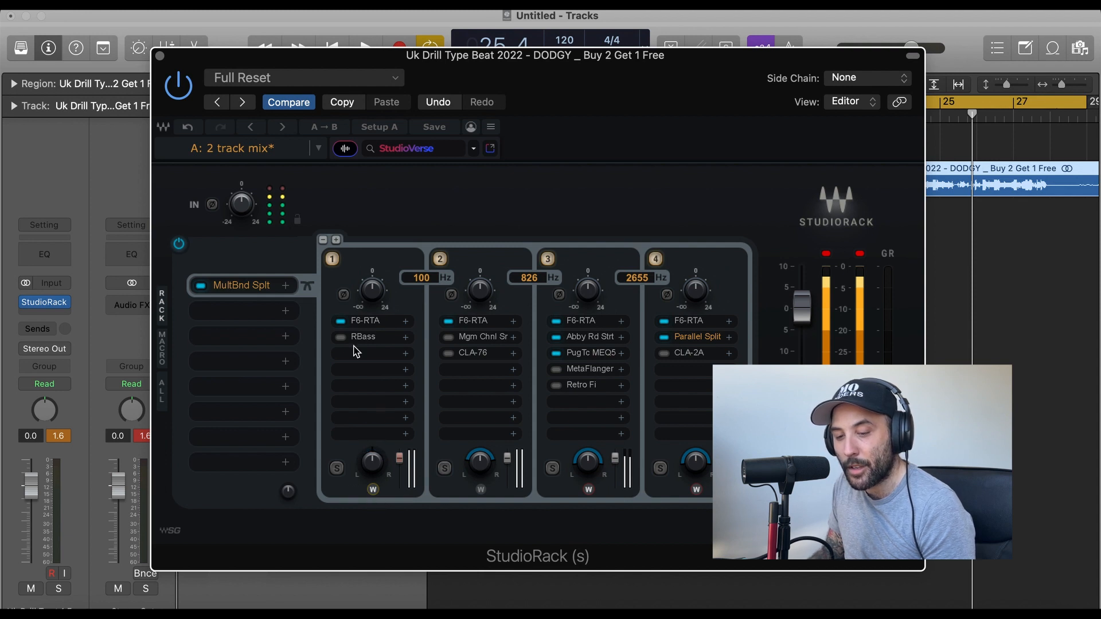
click(337, 469)
key(space)
mouse_move(374, 490)
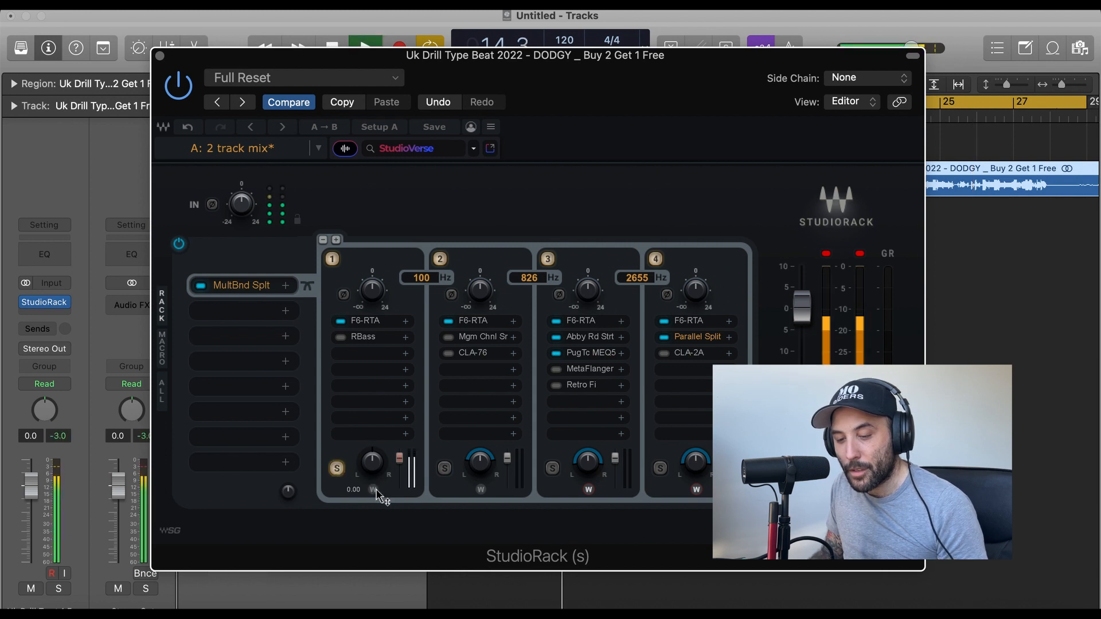
drag(374, 490, 373, 479)
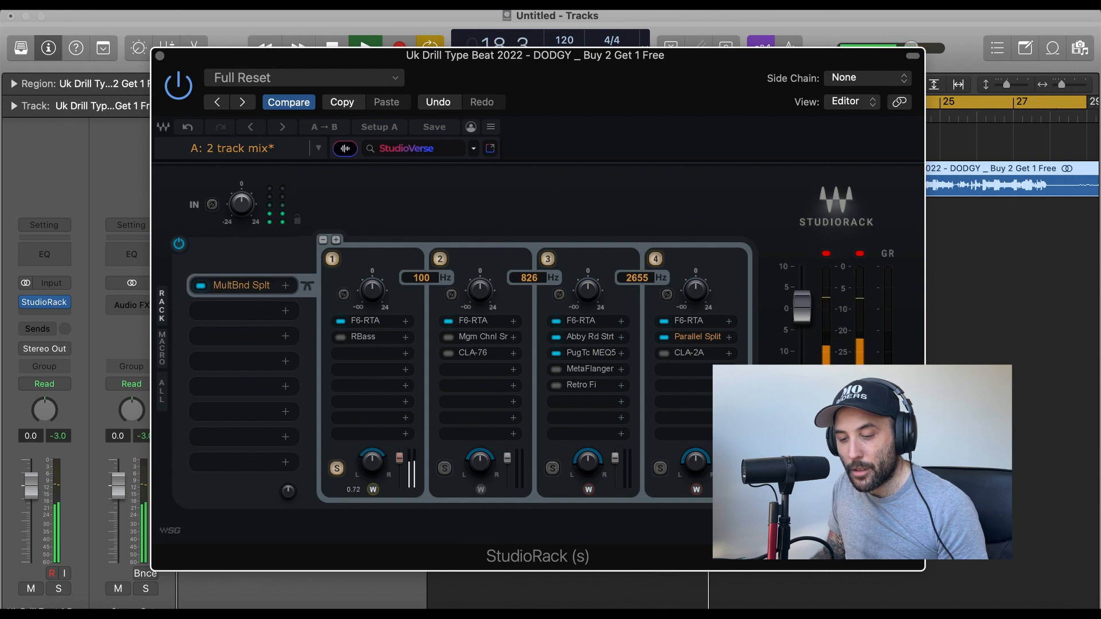
drag(372, 489, 372, 534)
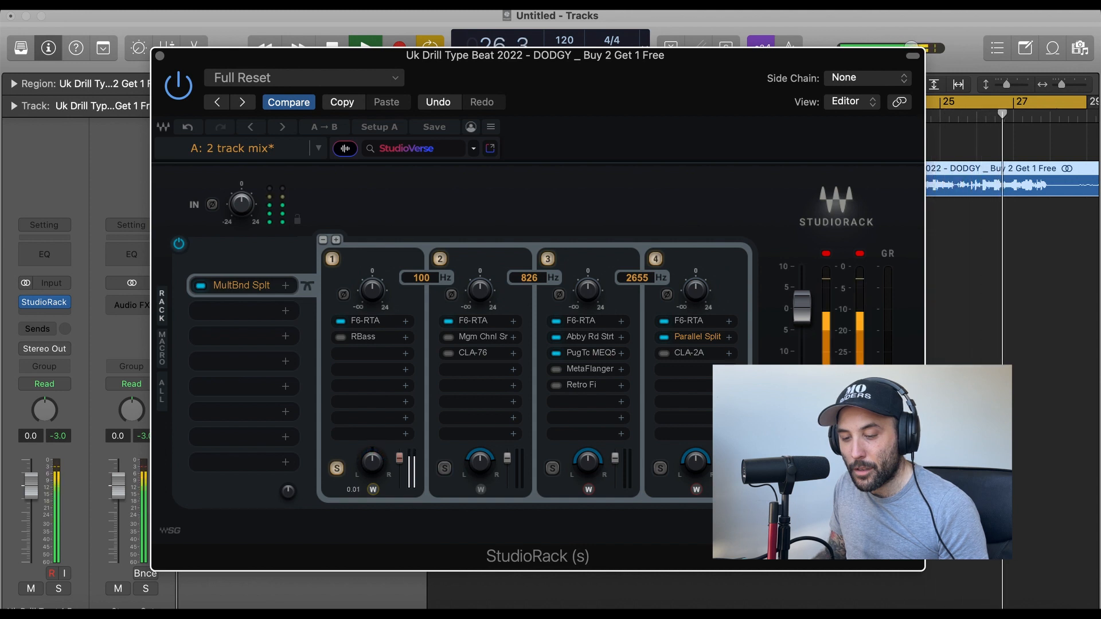
key(space)
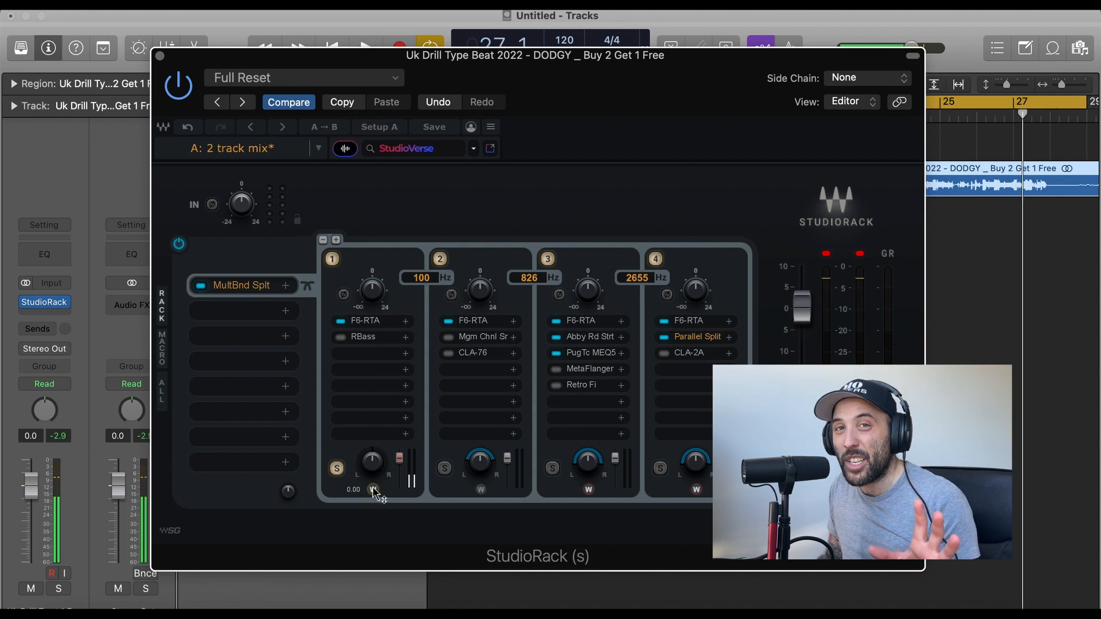
Examine EQ band 2 of split band 1's F6-RTA and compare the equalizer bypassed and active during playback.
click(367, 320)
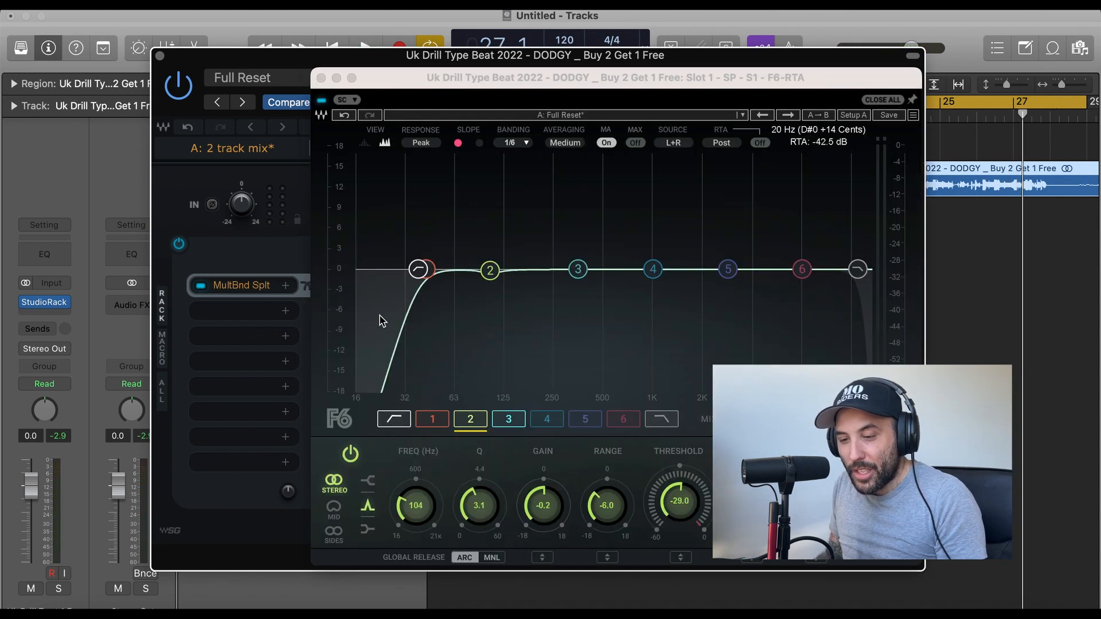
click(492, 272)
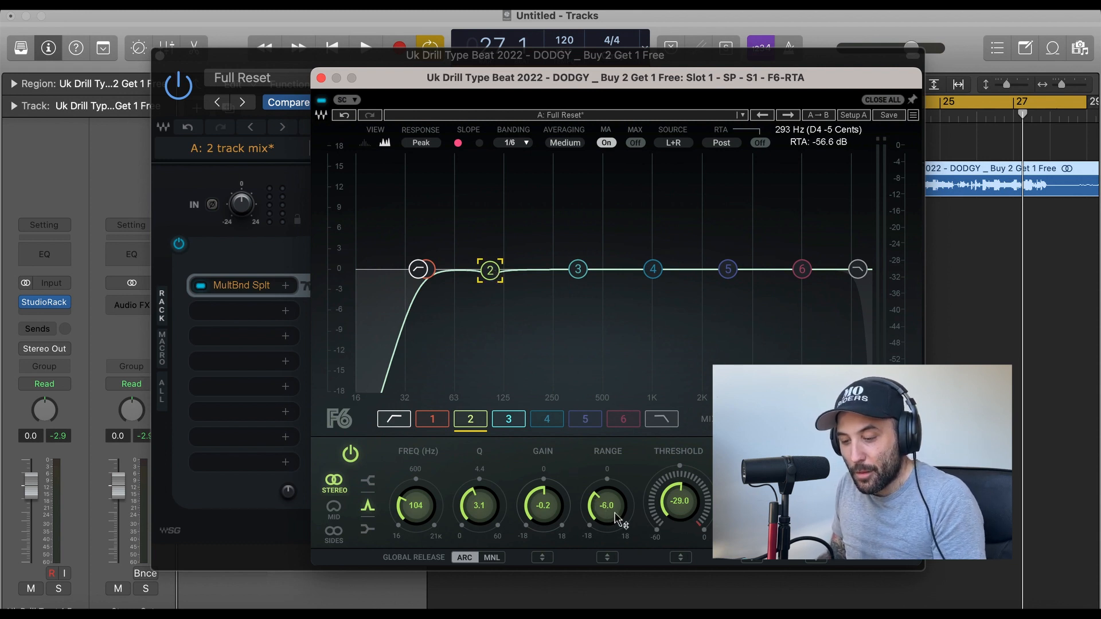
key(space)
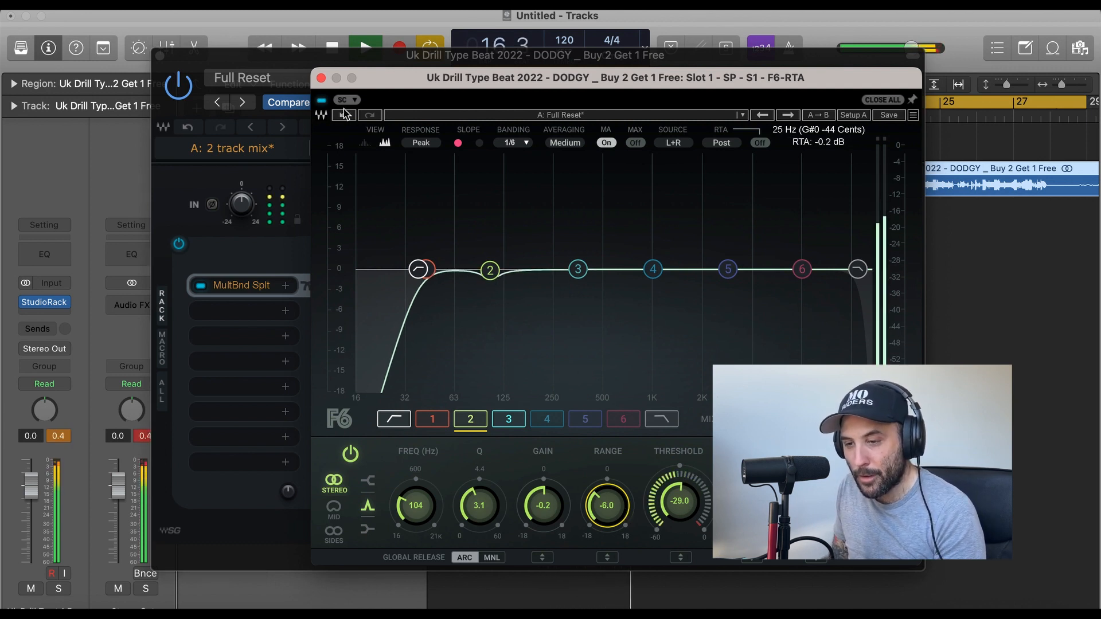
click(320, 100)
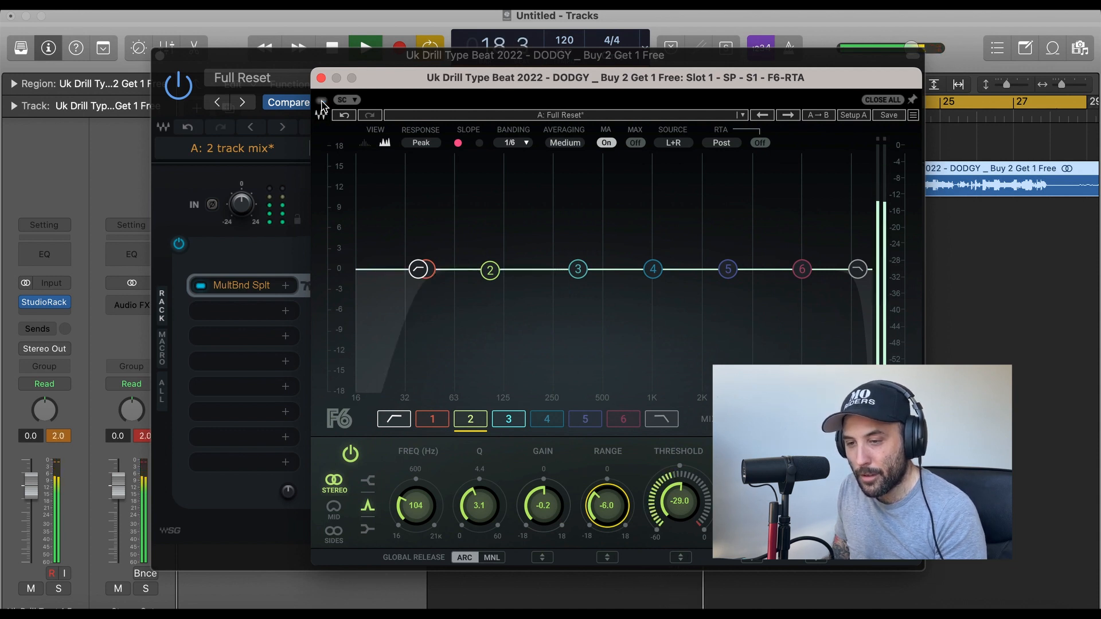
click(321, 102)
key(space)
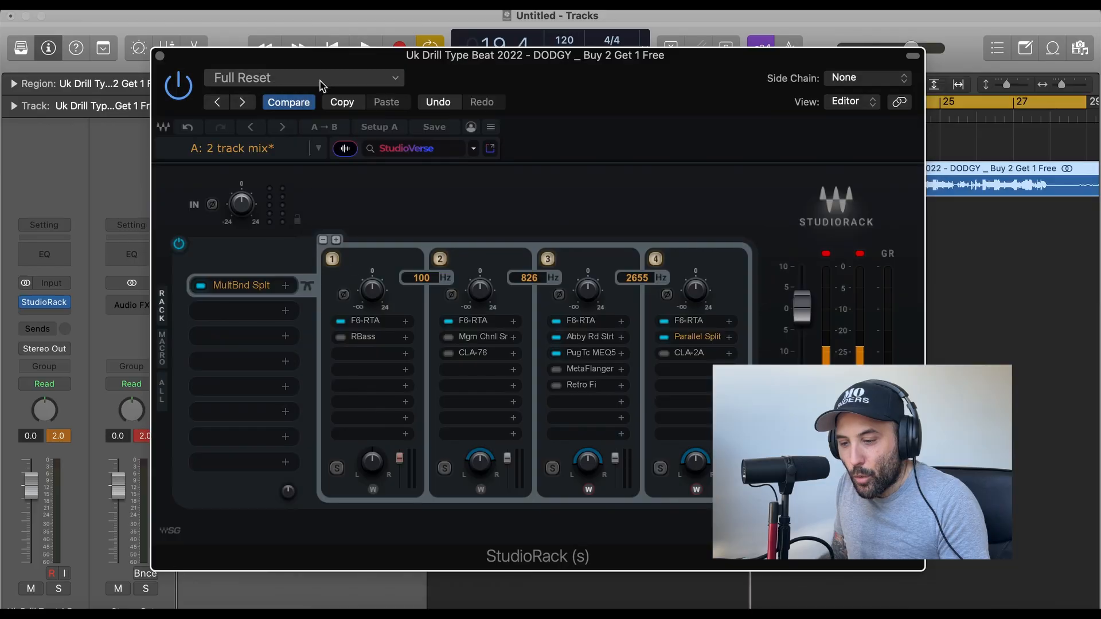
Inspect the RBass settings in split band 1 and the F6-RTA curve in split band 2.
click(363, 338)
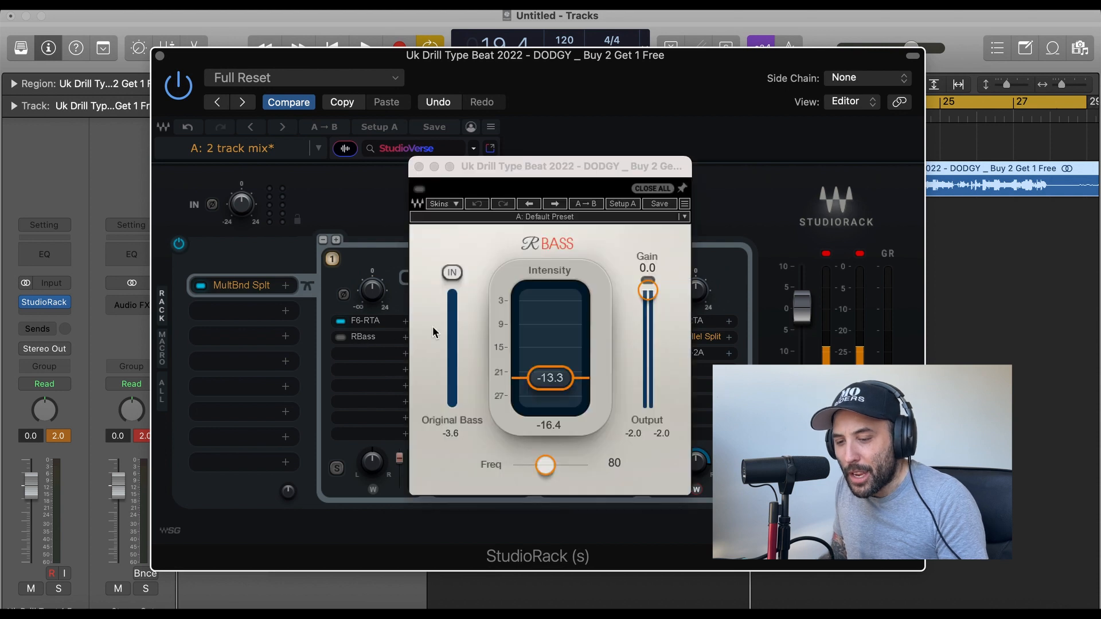
click(419, 166)
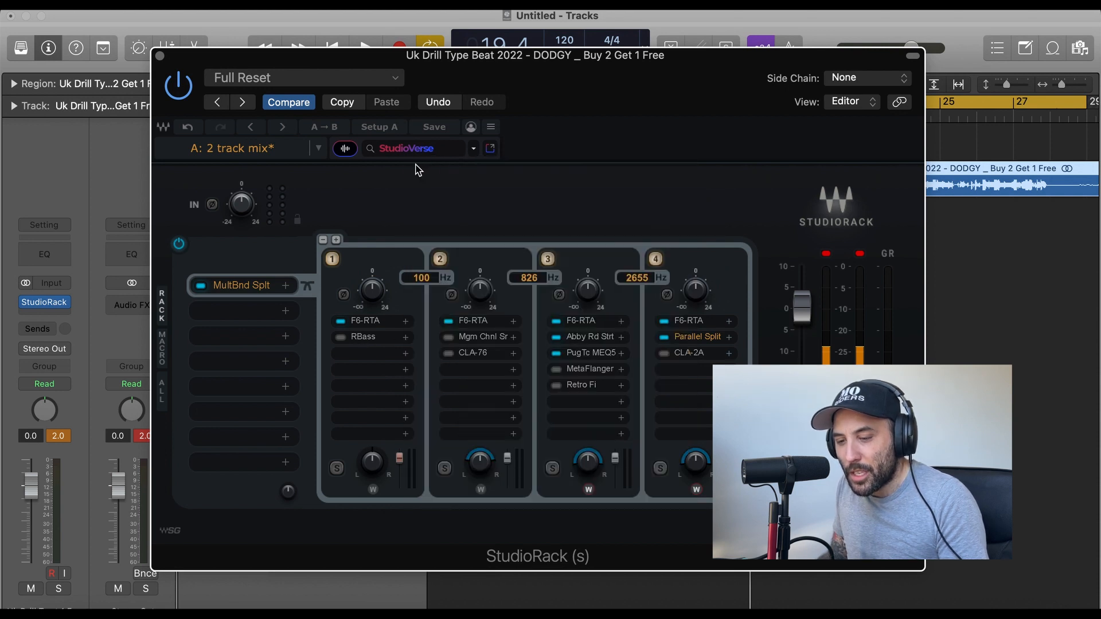
click(481, 322)
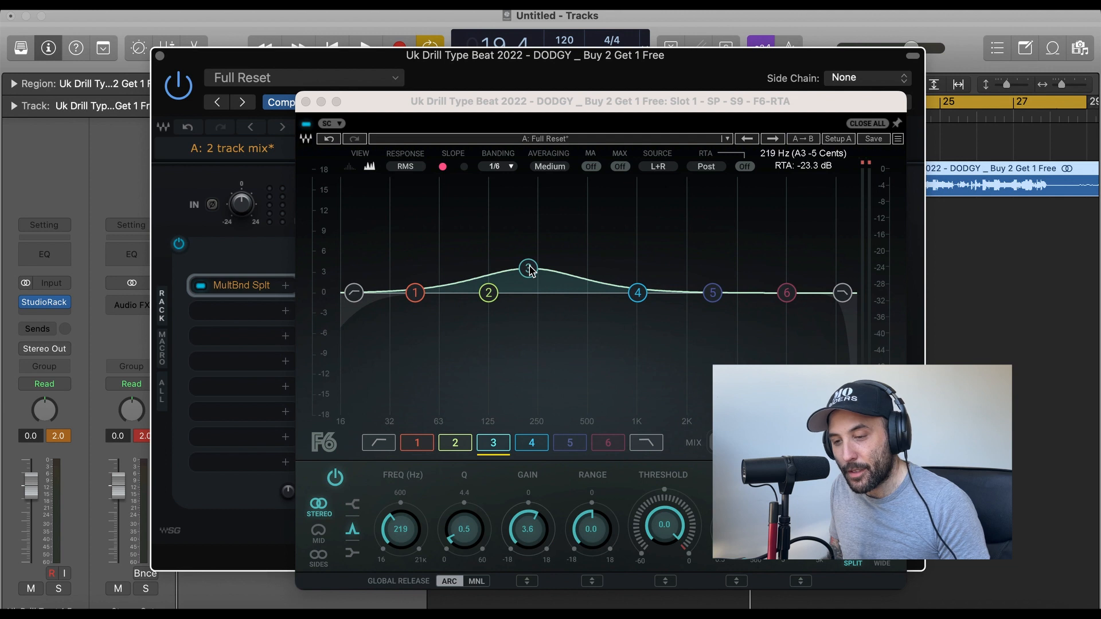
click(306, 102)
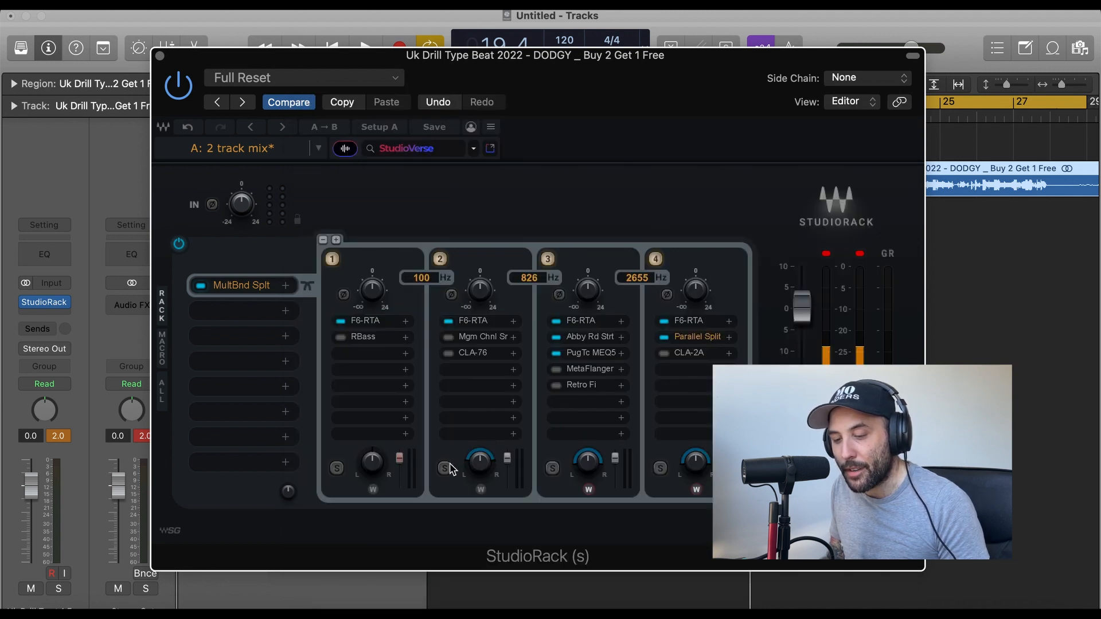
Play split band 2 in solo and compare its sound with the F6-RTA bypassed and active.
key(space)
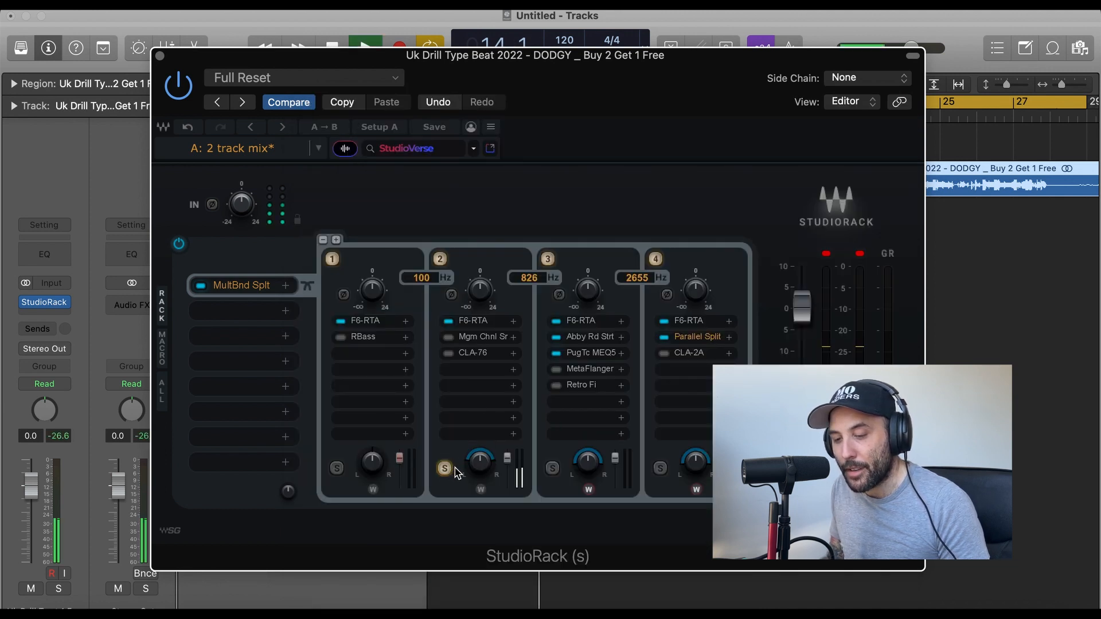
click(450, 323)
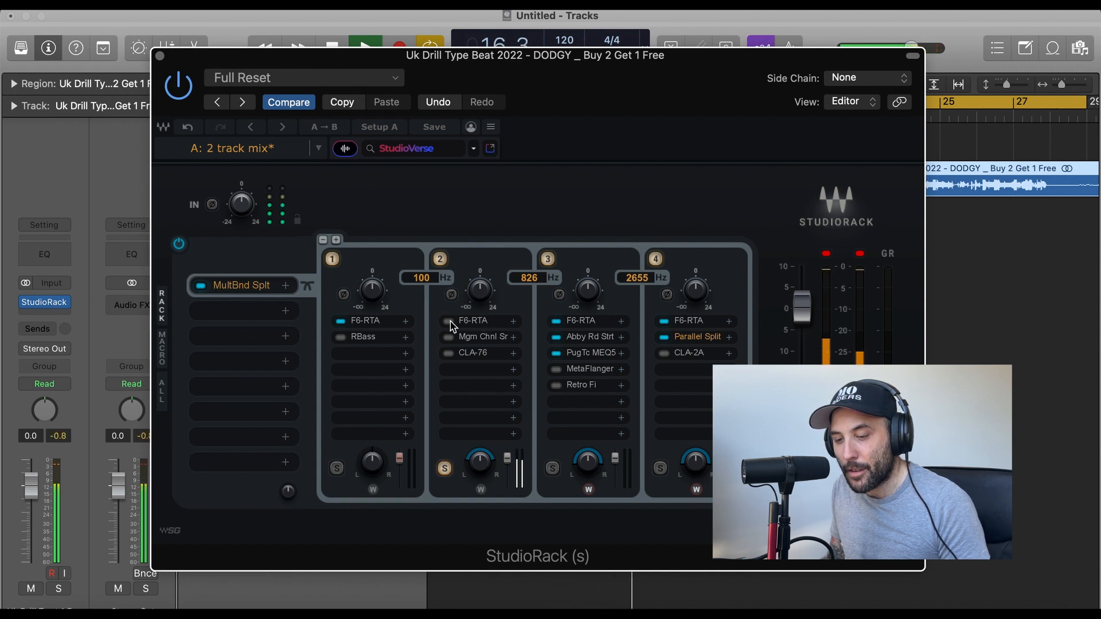
click(450, 322)
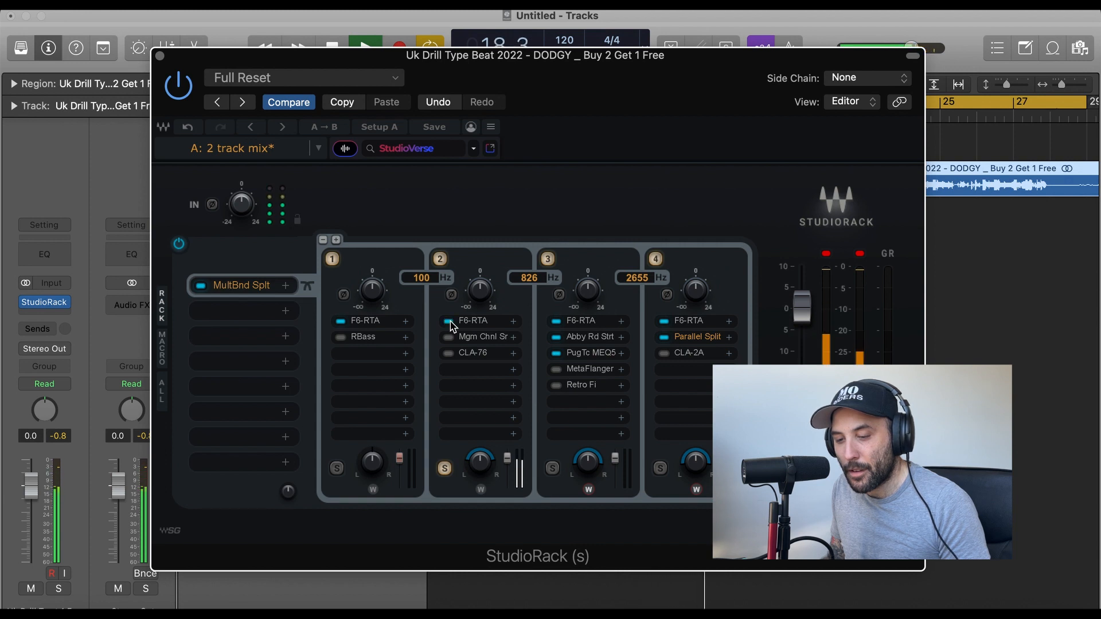
click(450, 322)
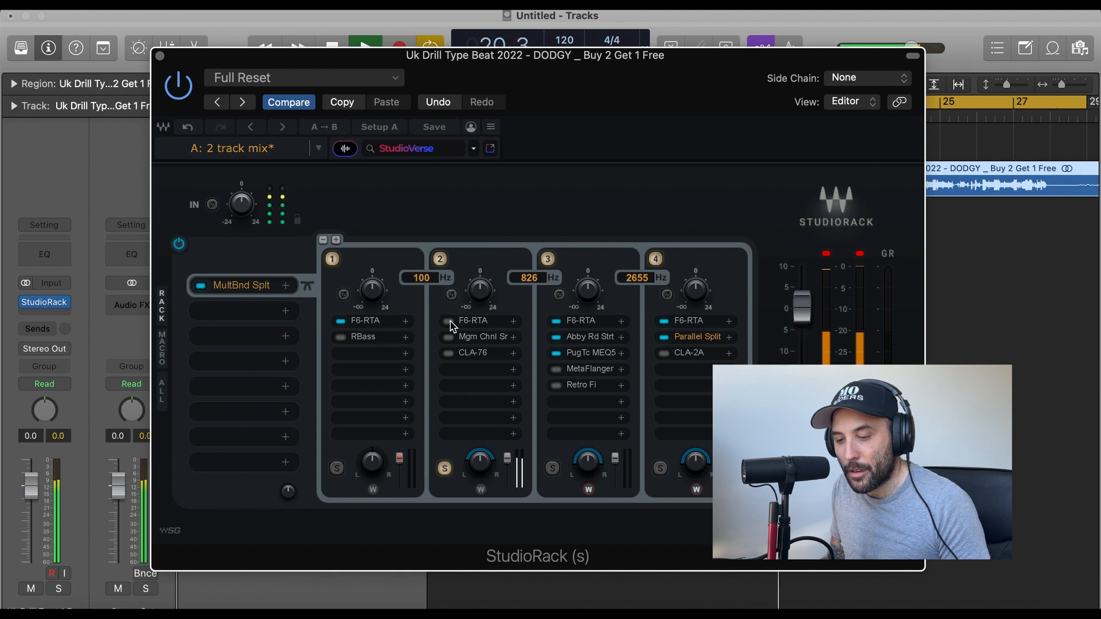
click(450, 323)
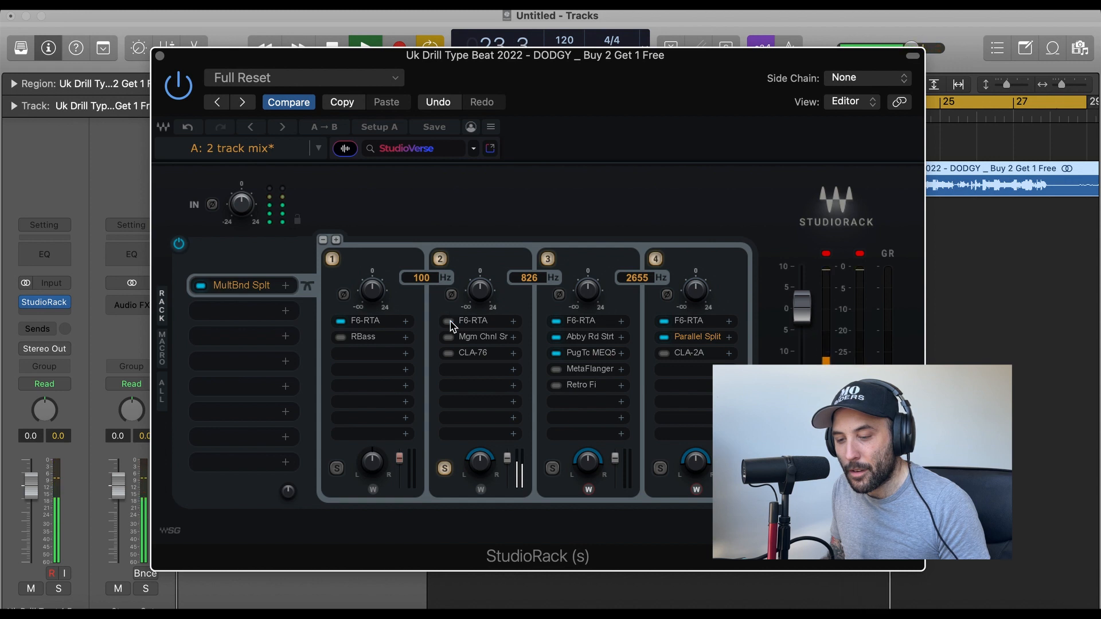
key(space)
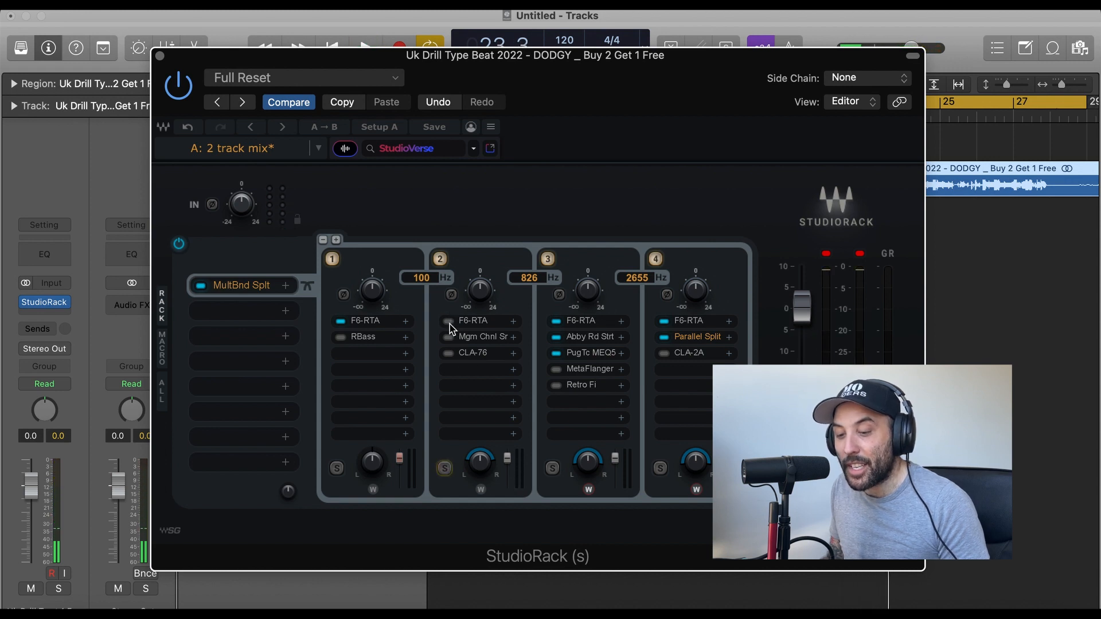
Reopen the F6-RTA in split band 2 and select EQ band 3 for inspection.
click(473, 320)
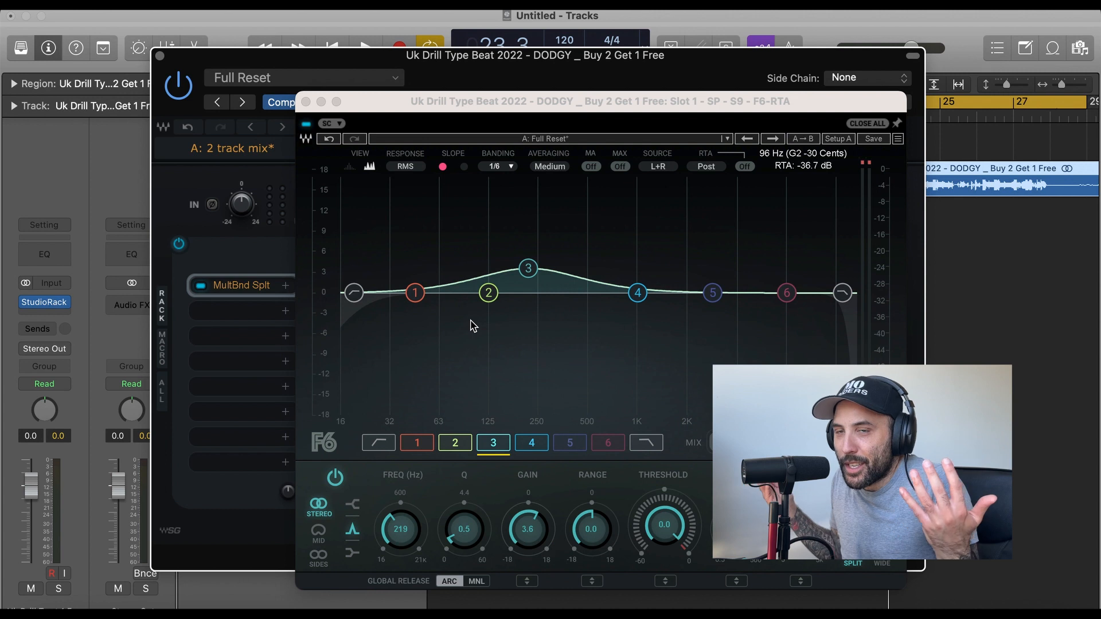
click(529, 270)
click(530, 271)
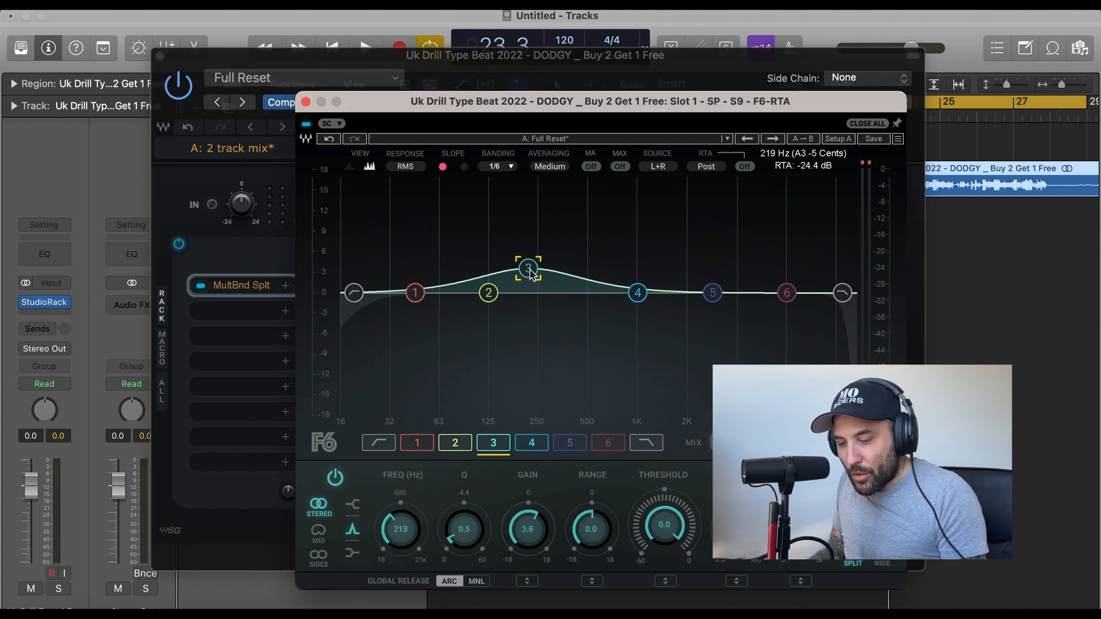
Adjust EQ band 3 to 217 Hz with 3.6 dB gain and compare the F6-RTA bypassed and active during playback.
drag(533, 533, 534, 543)
drag(528, 278, 527, 268)
key(space)
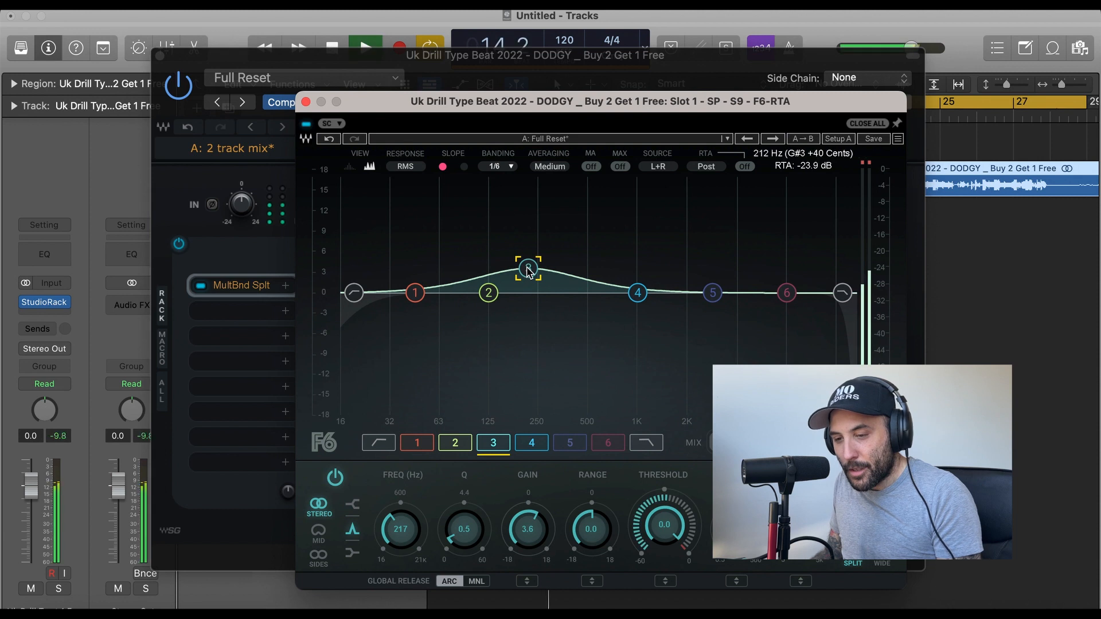
click(307, 127)
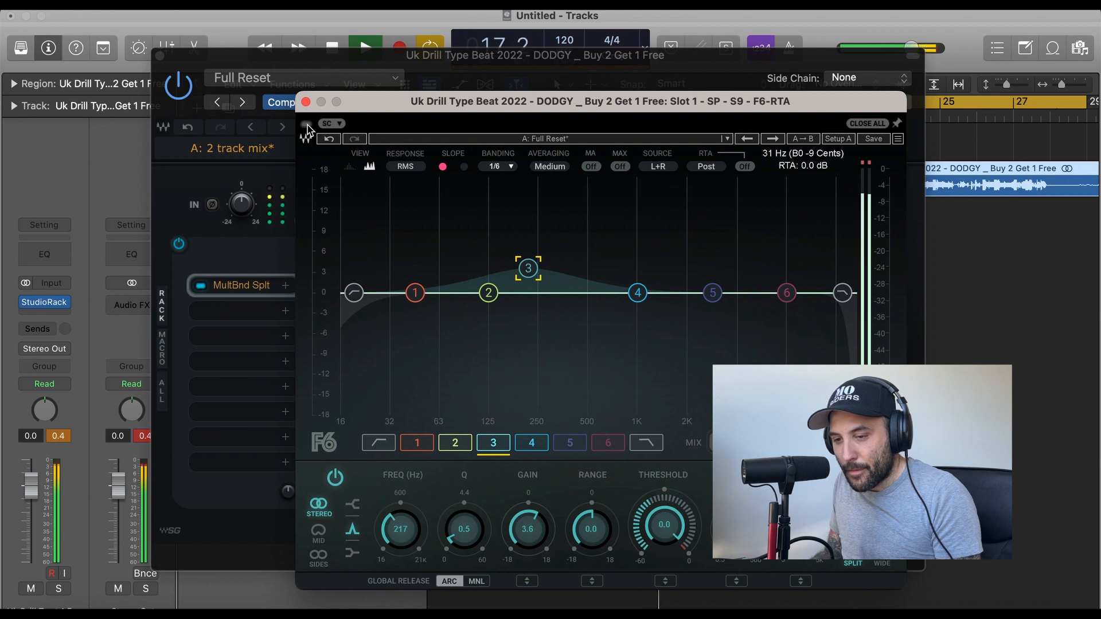
click(308, 125)
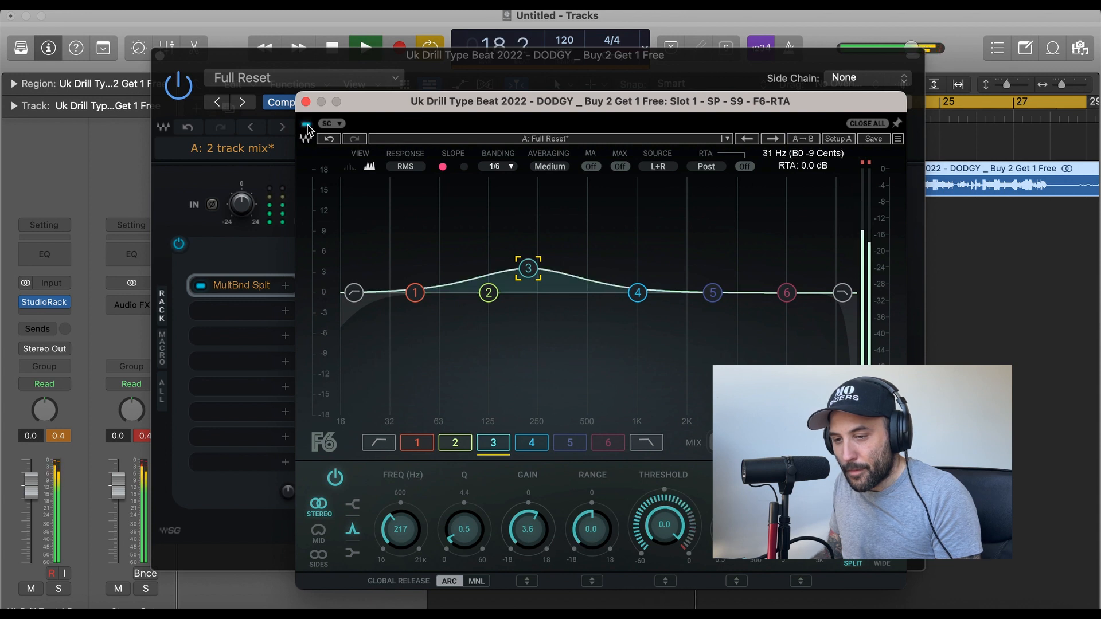
key(space)
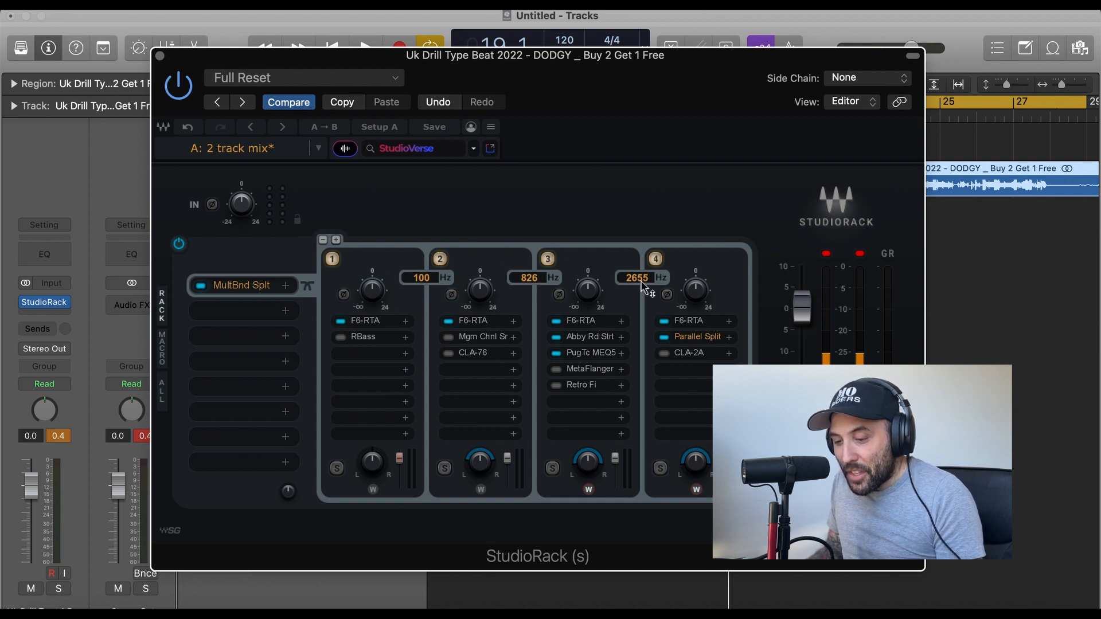
Inspect split band 3's F6-RTA curve and compare the soloed band with its F6-RTA, Abbey Road Saturator and PuigTec MEQ5 bypassed and active.
click(592, 324)
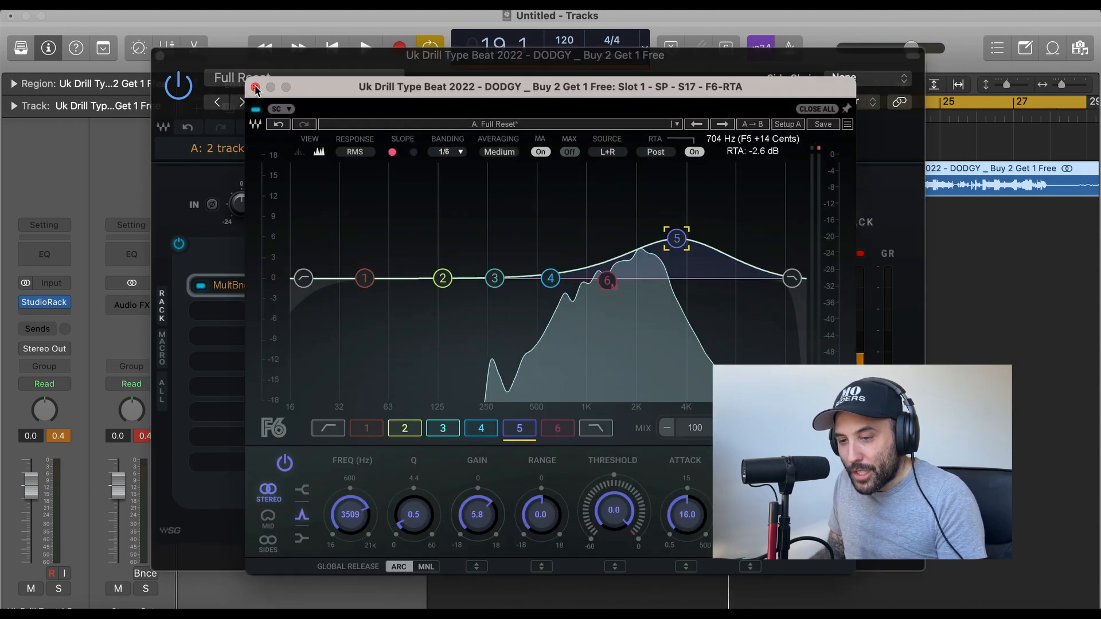
click(256, 84)
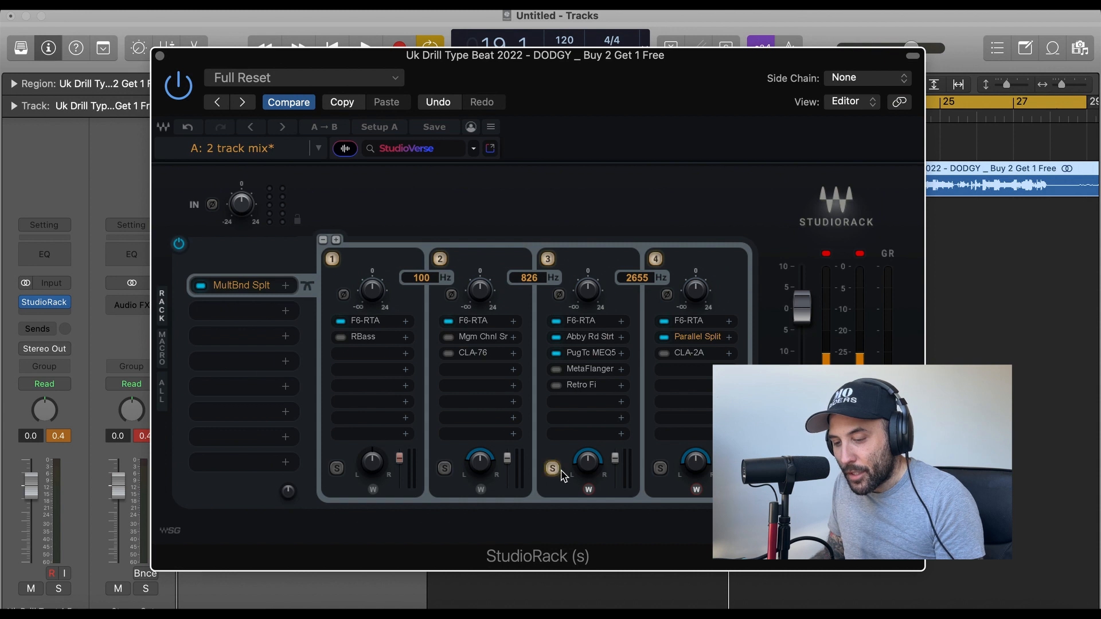
key(space)
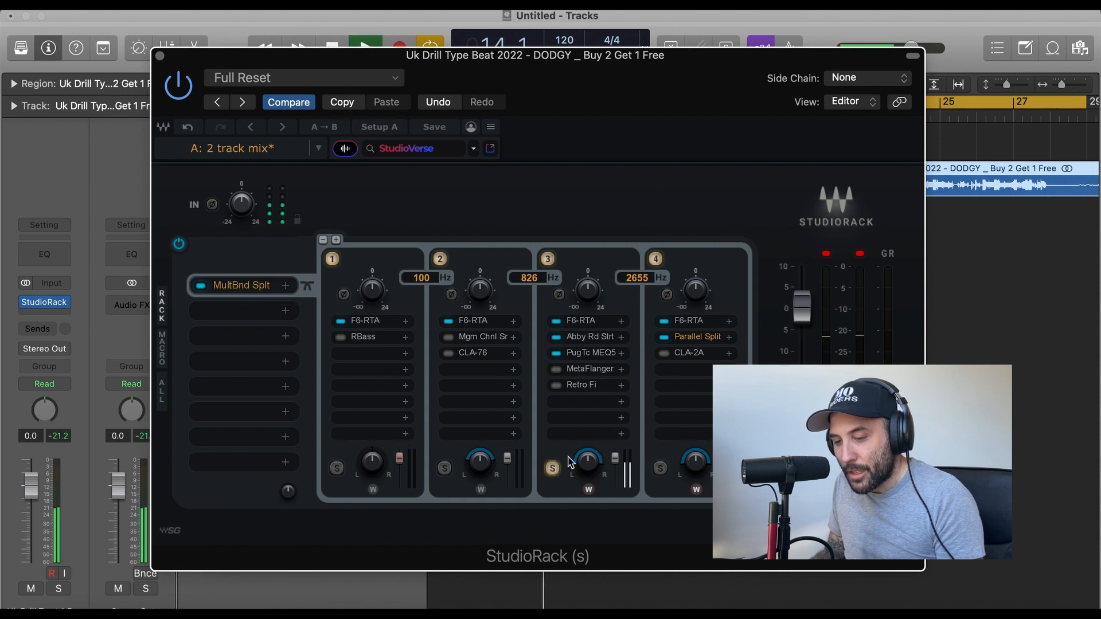
click(556, 321)
click(556, 337)
click(556, 353)
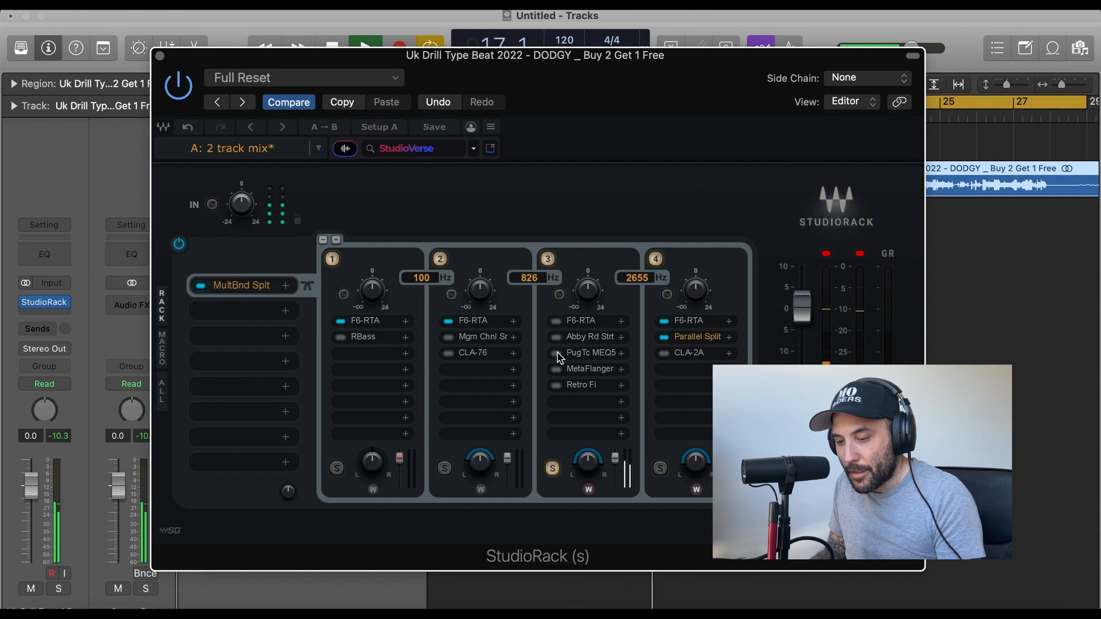
click(556, 353)
click(556, 337)
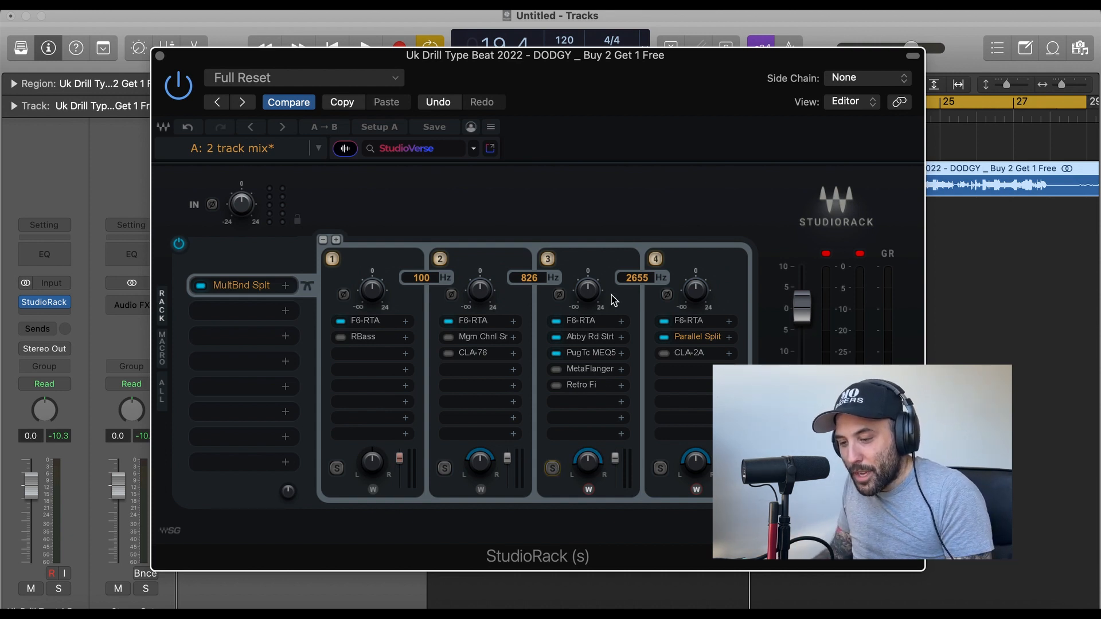
Play the full mix and compare it with split band 3's F6-RTA, Abbey Road Saturator and PuigTec MEQ5 bypassed and re-enabled.
key(space)
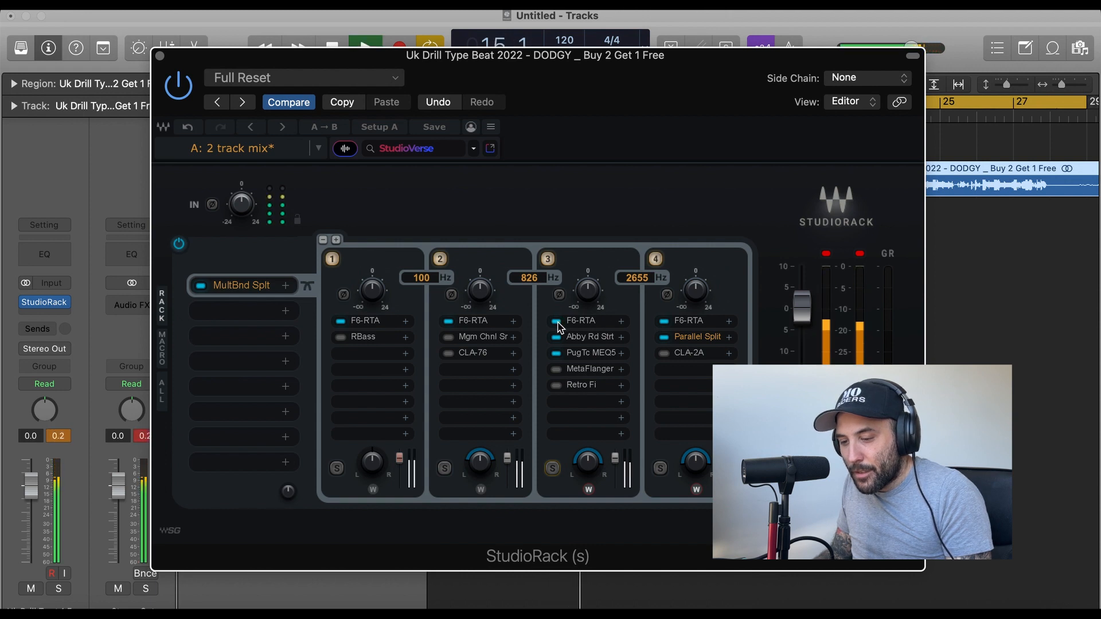
click(556, 321)
click(556, 337)
click(556, 353)
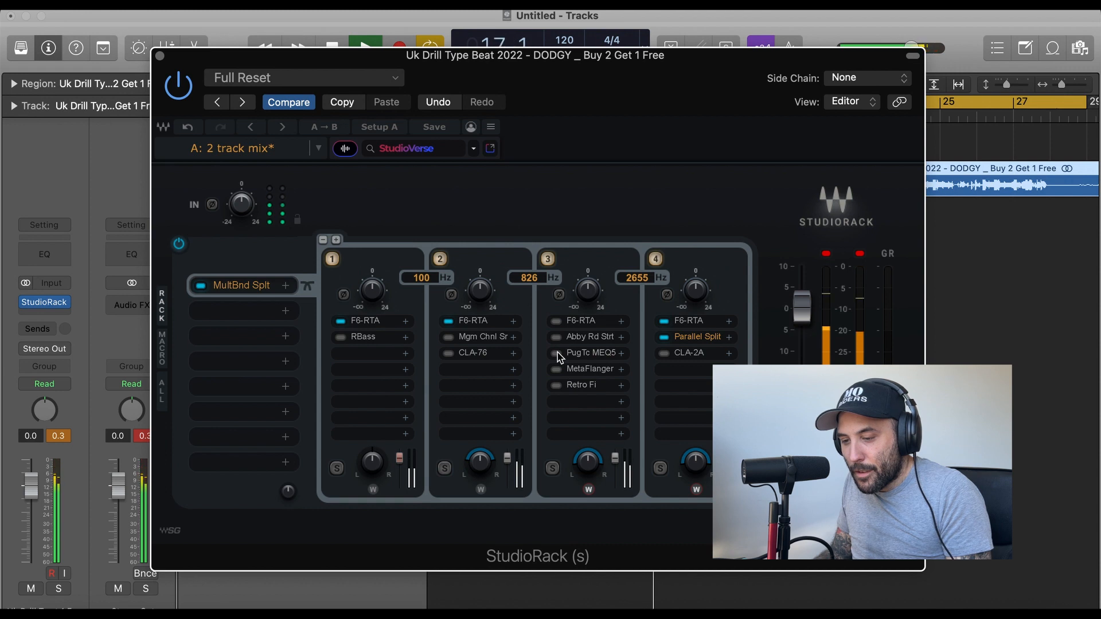
click(556, 353)
click(556, 337)
click(556, 321)
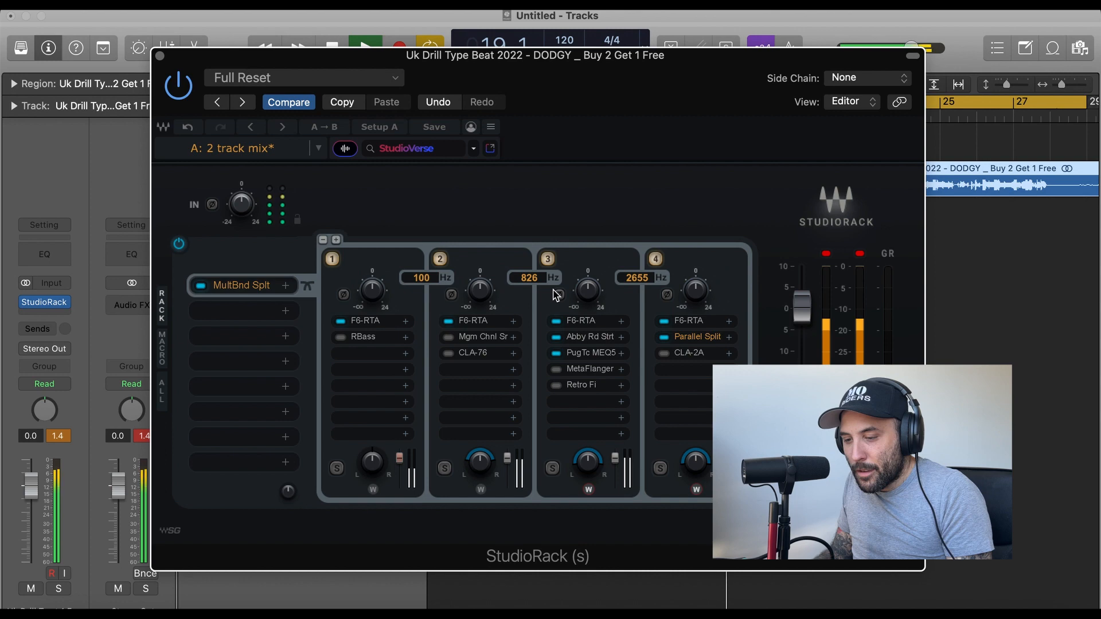
Sweep EQ band 5 of split band 3's F6-RTA by ear during playback, settling at 4295 Hz with 5.8 dB gain.
click(579, 321)
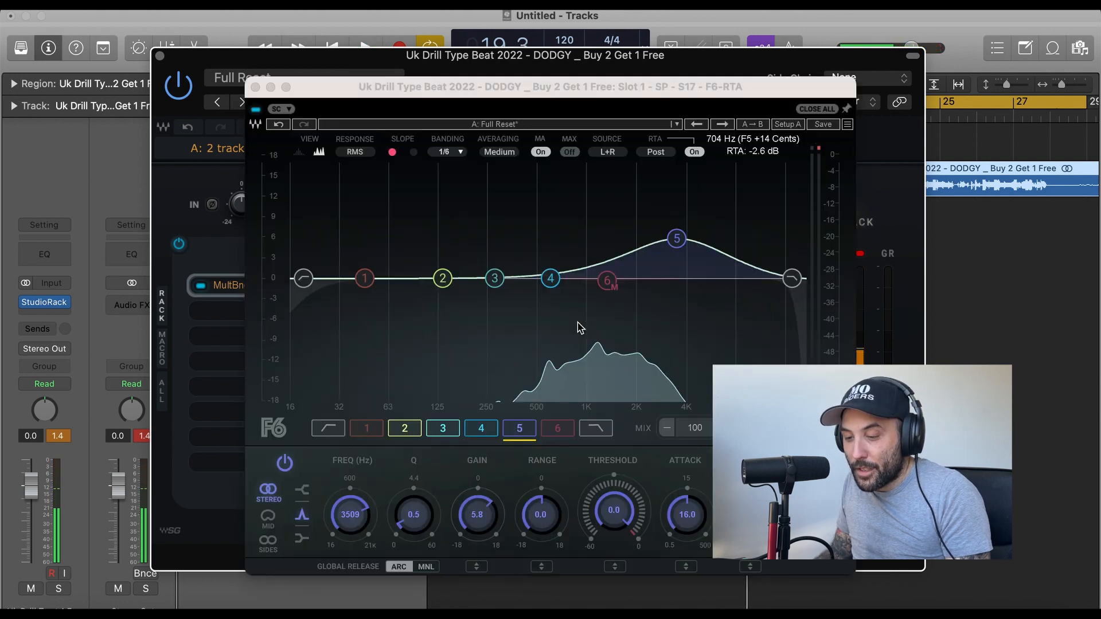
click(677, 239)
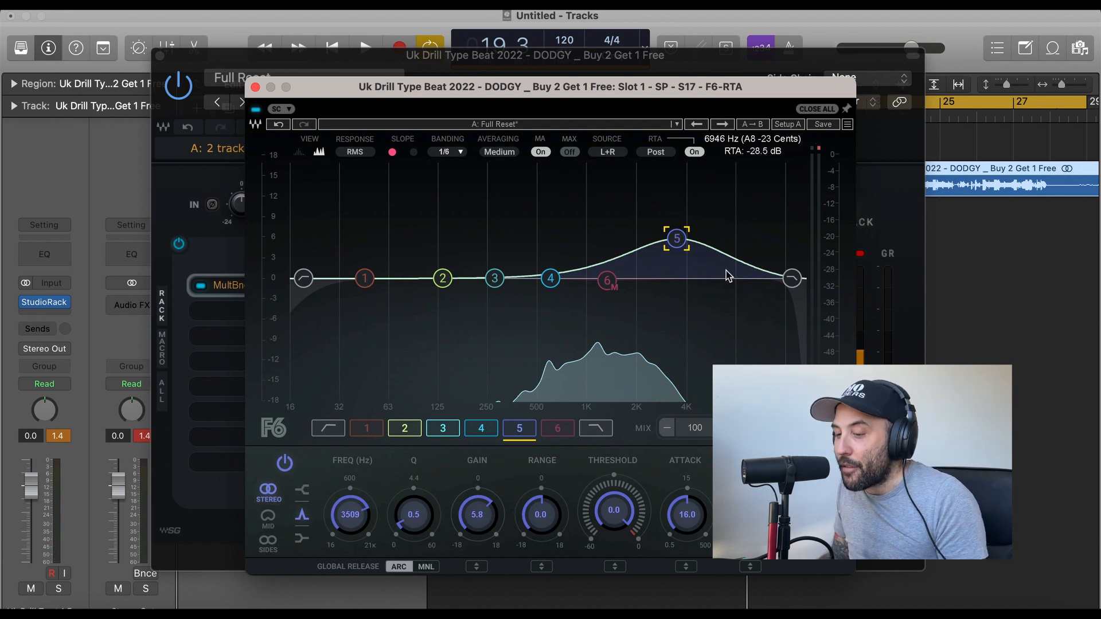
key(space)
drag(676, 238, 689, 186)
drag(692, 179, 690, 239)
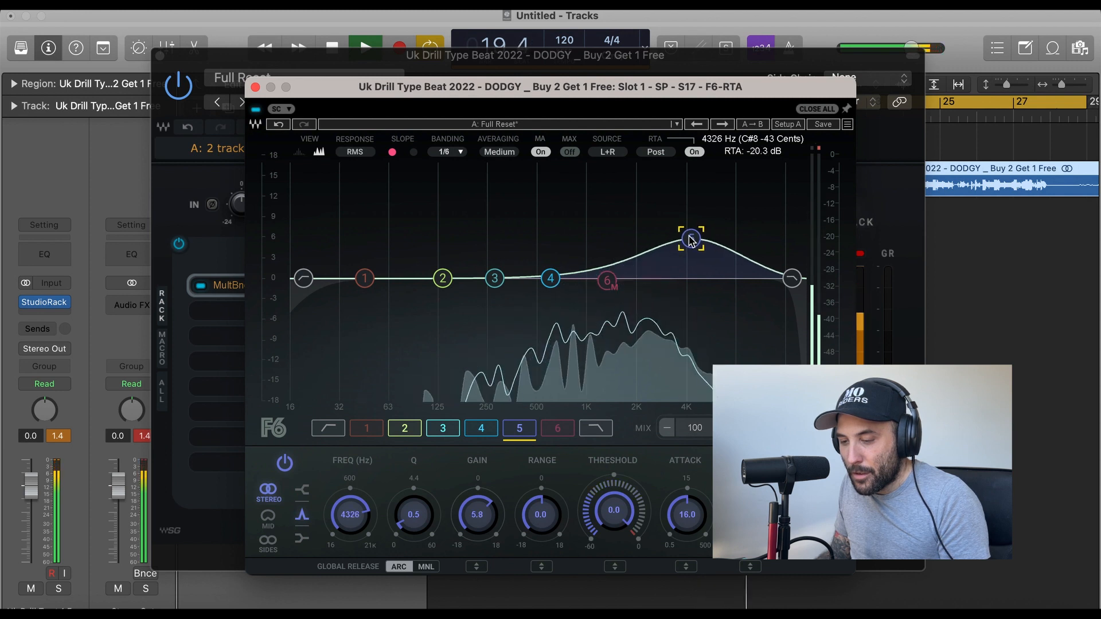
key(space)
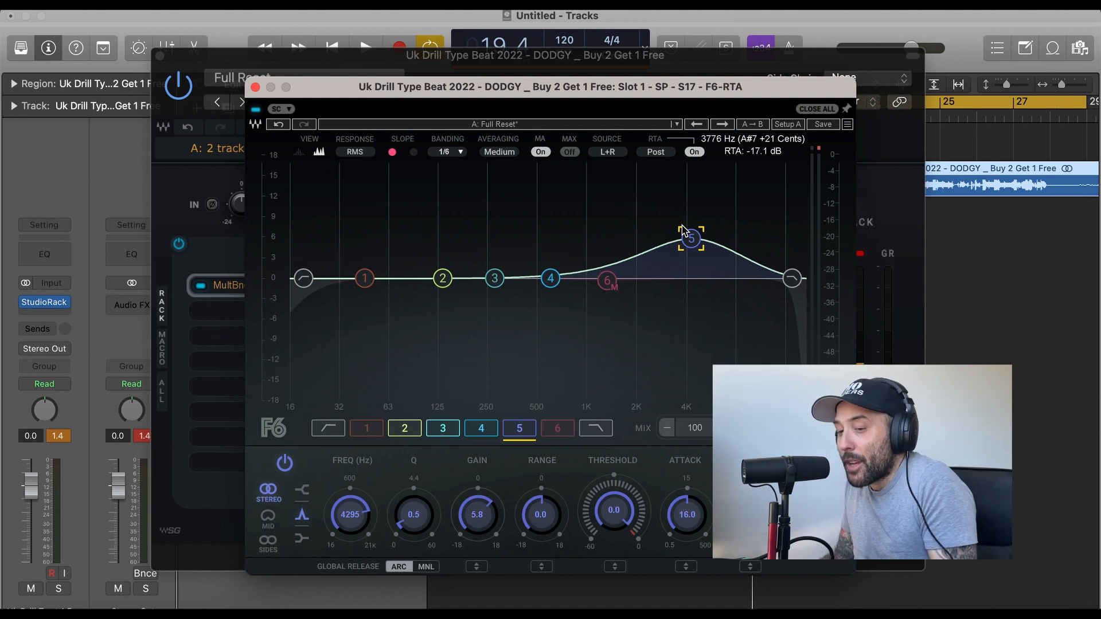
click(256, 91)
Inspect the Abbey Road Saturator settings in split band 3 and compare the full mix with the saturator bypassed and active.
click(593, 344)
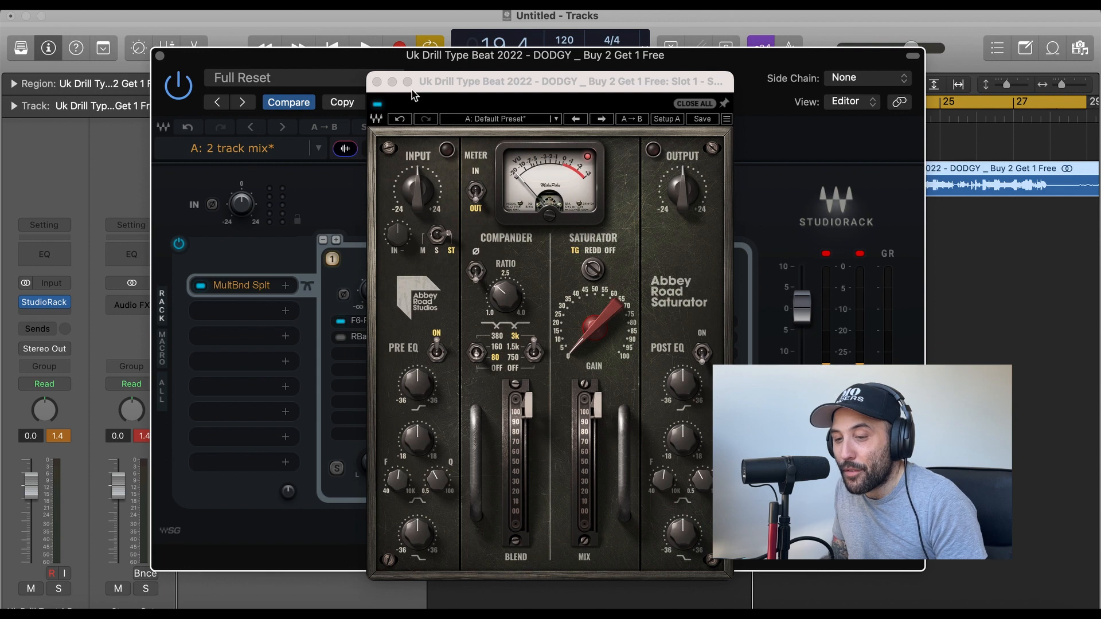
click(376, 83)
key(space)
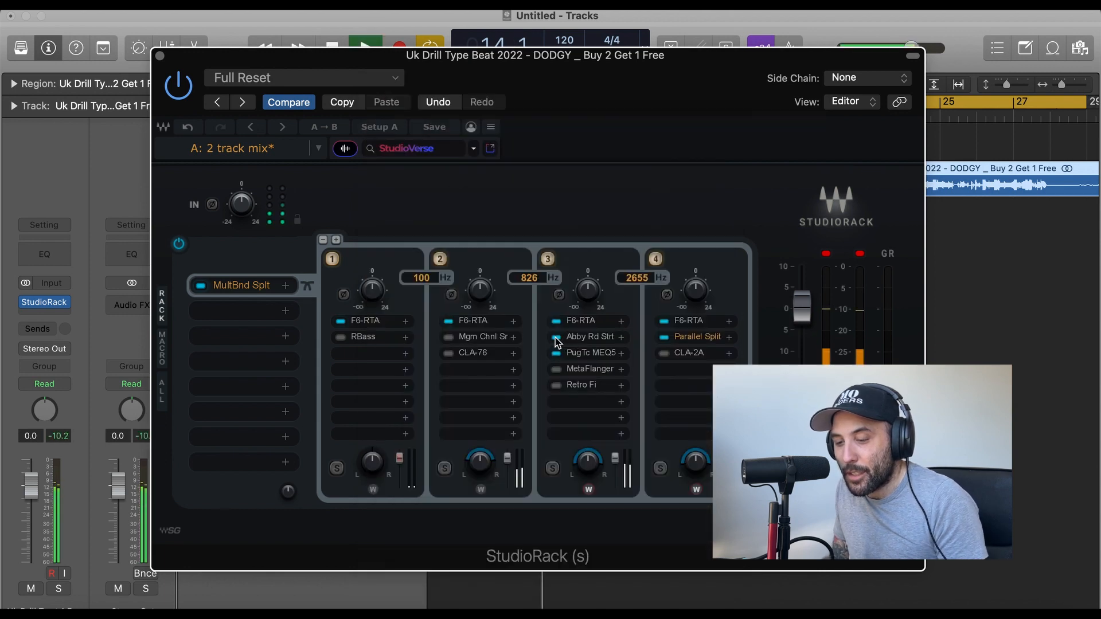
click(556, 338)
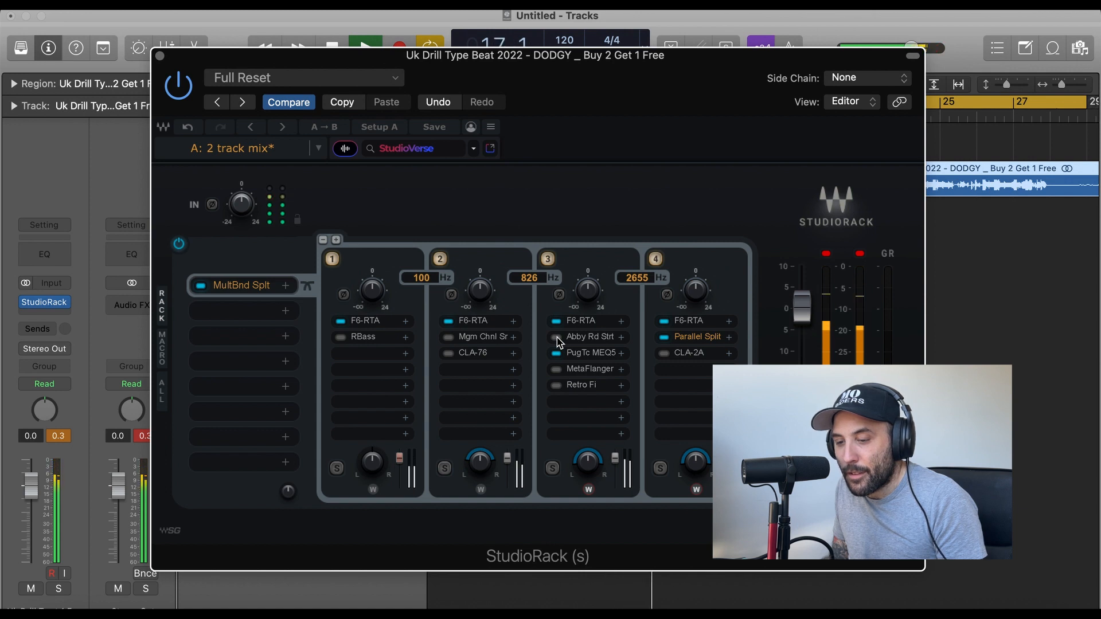
click(556, 338)
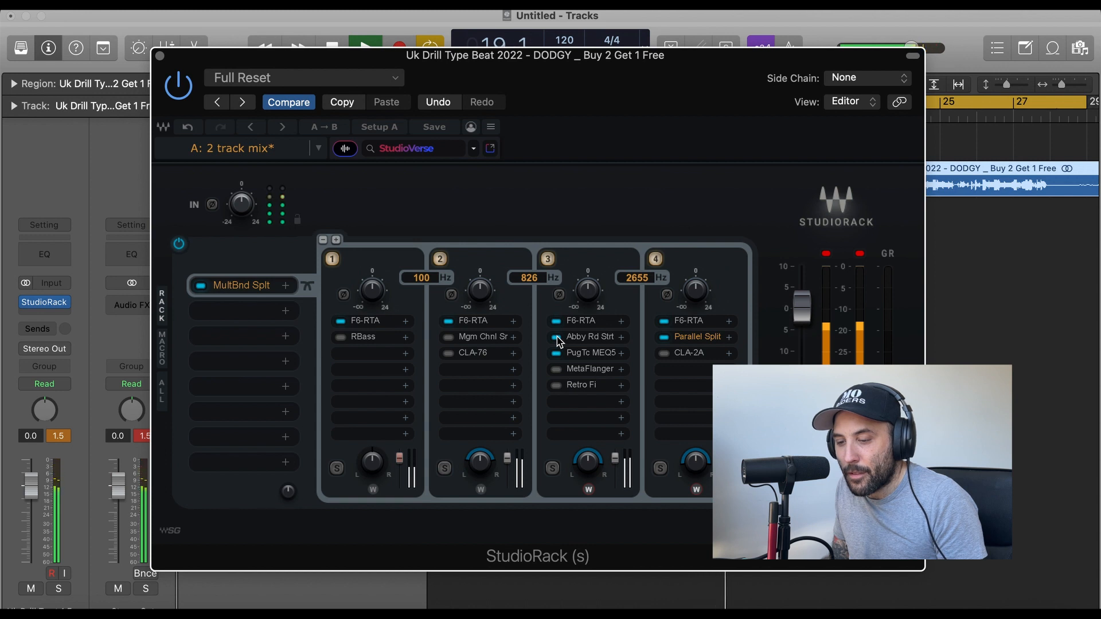
click(557, 338)
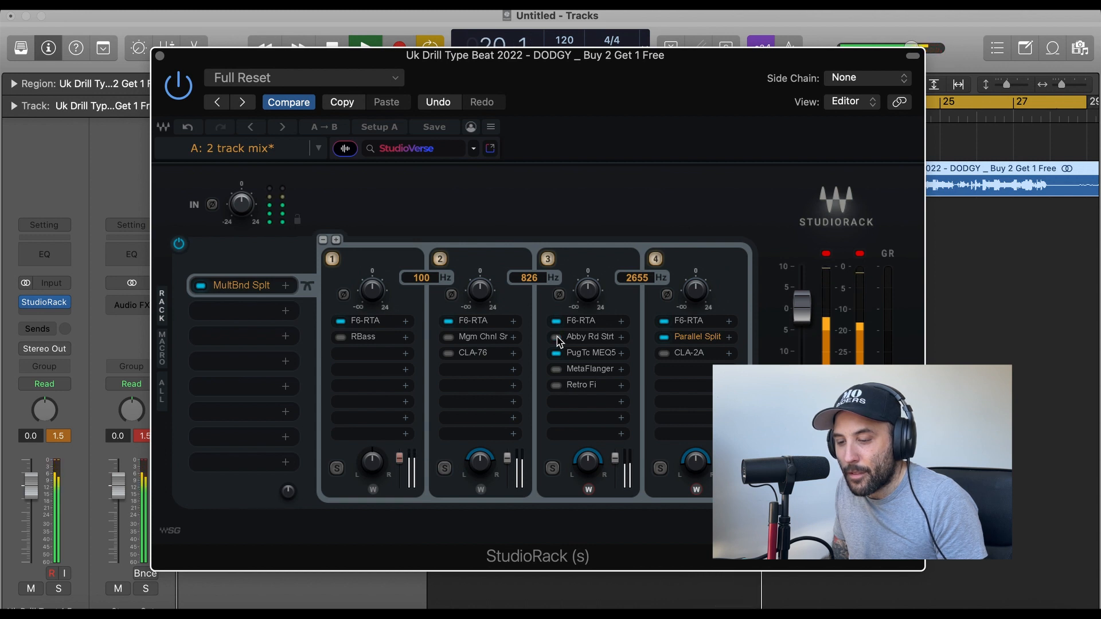
click(556, 338)
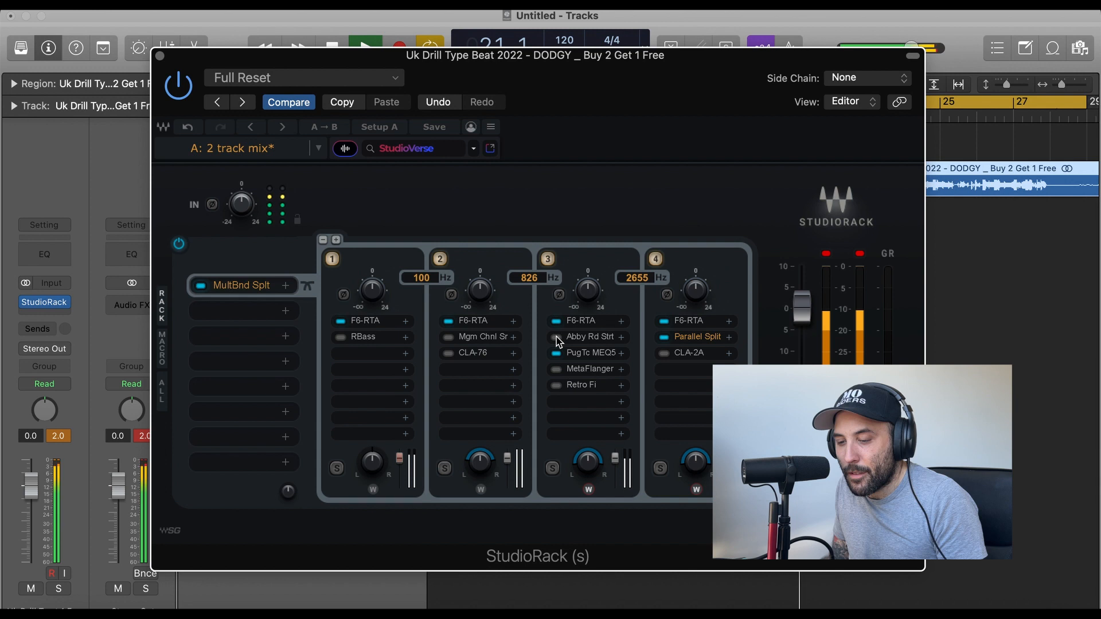
key(space)
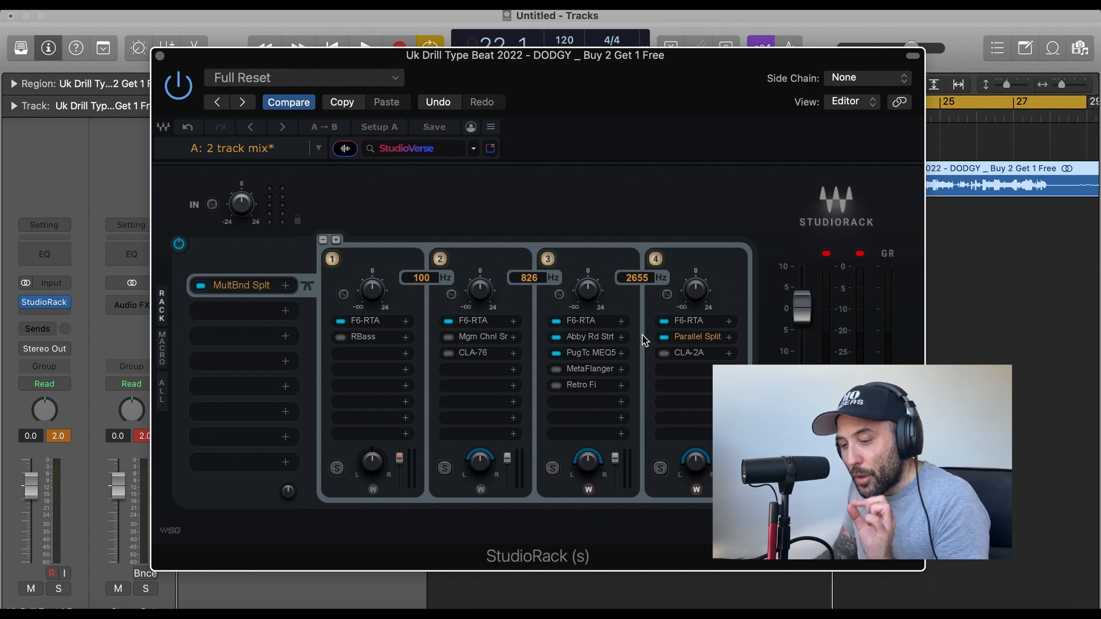
In split band 3's F6-RTA, lower mid-channel EQ band 6 to -3.0 dB at 1331 Hz and leave that band switched off.
click(596, 327)
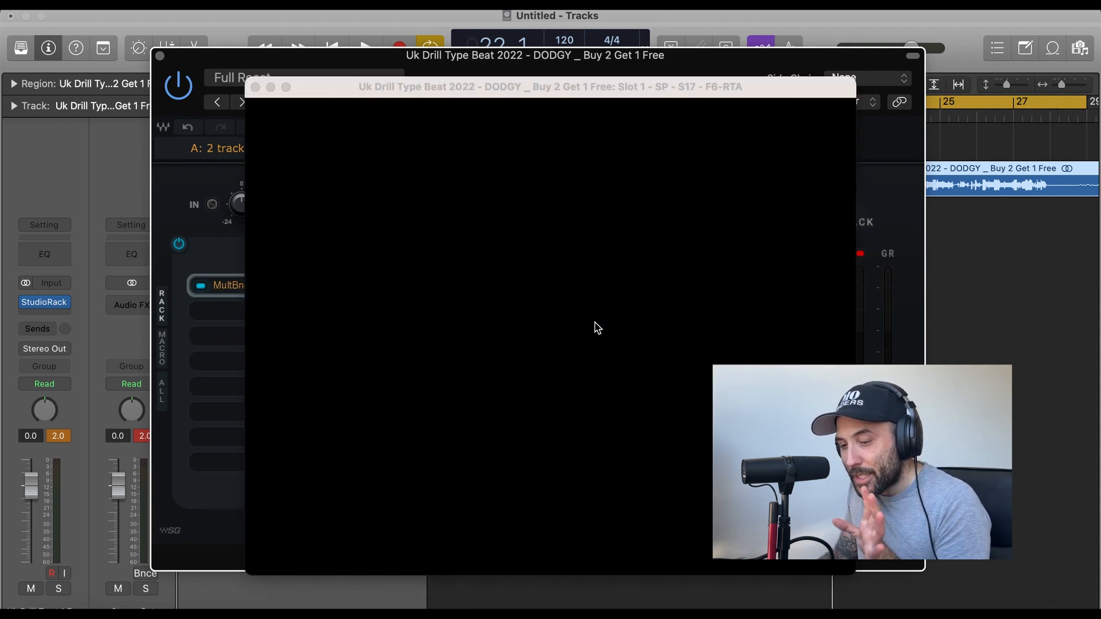
click(607, 280)
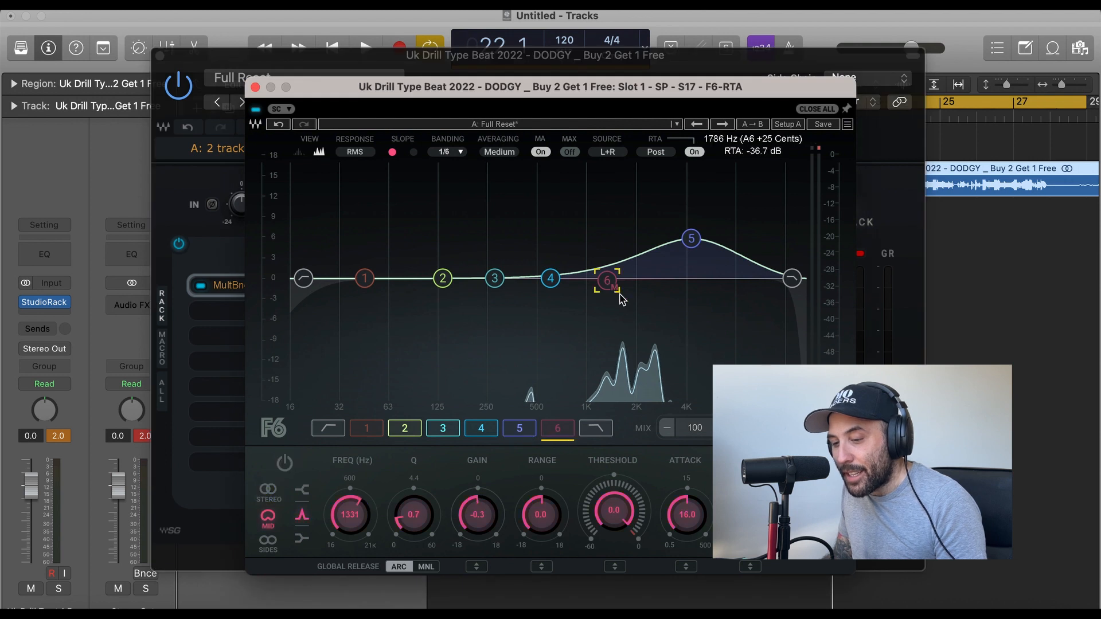
double_click(608, 283)
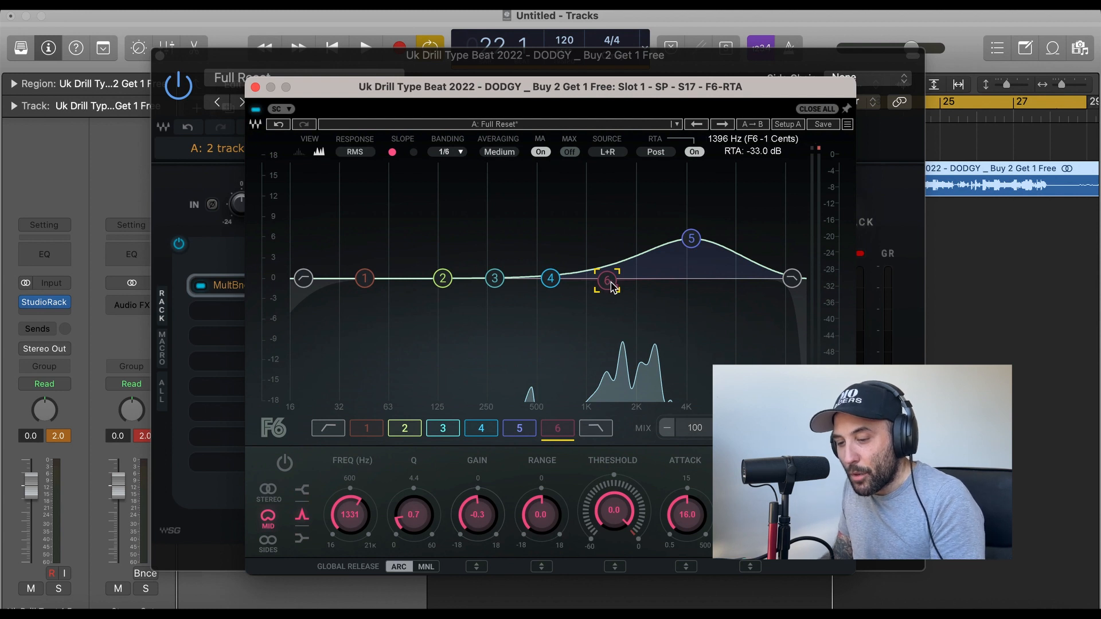
double_click(609, 283)
drag(609, 284, 607, 299)
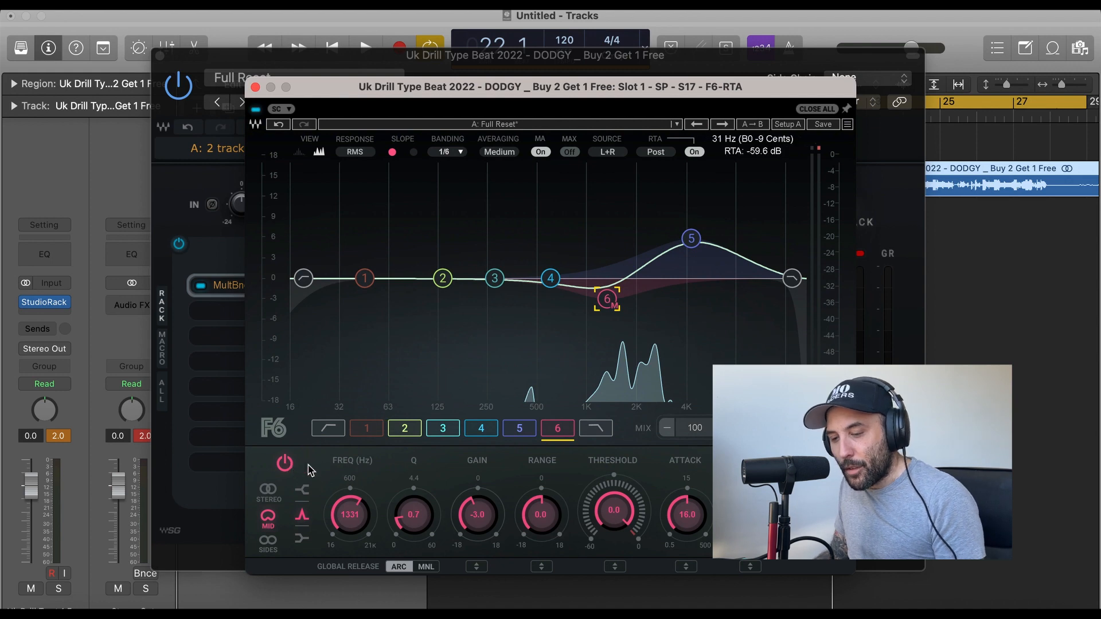
click(285, 464)
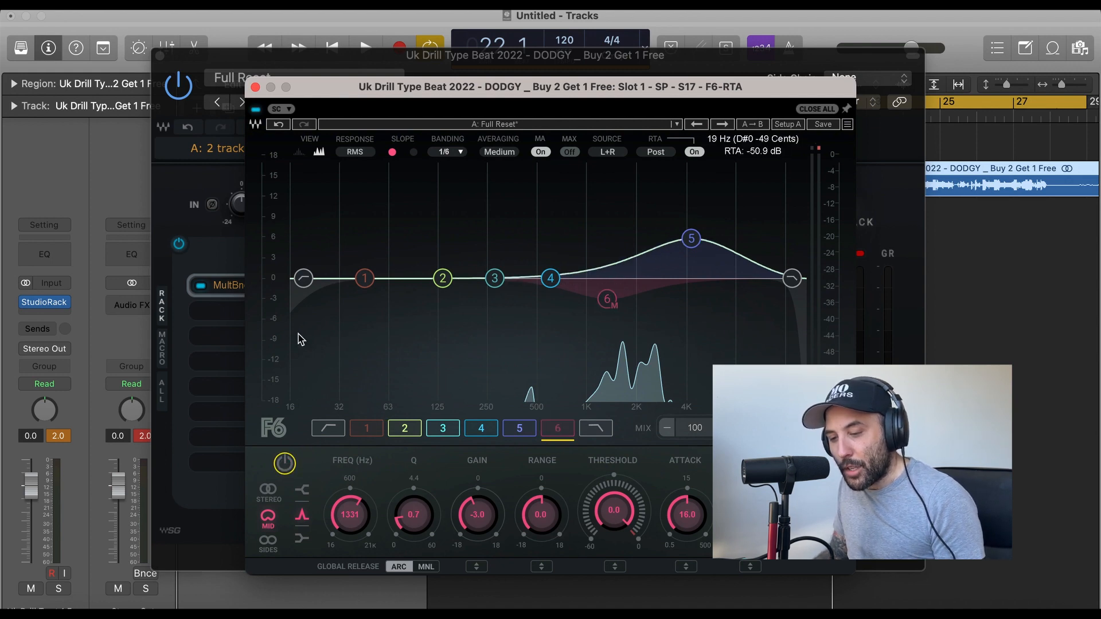
click(256, 86)
Inspect the peak and dip settings of the PuigTec MEQ5 in split band 3.
click(591, 360)
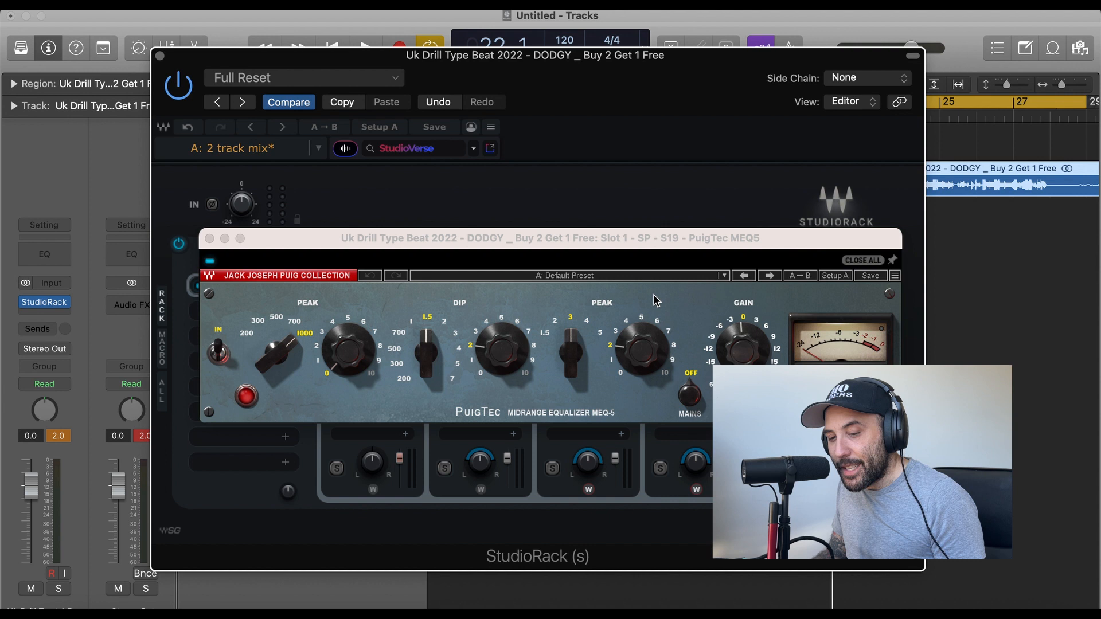
drag(554, 243, 555, 210)
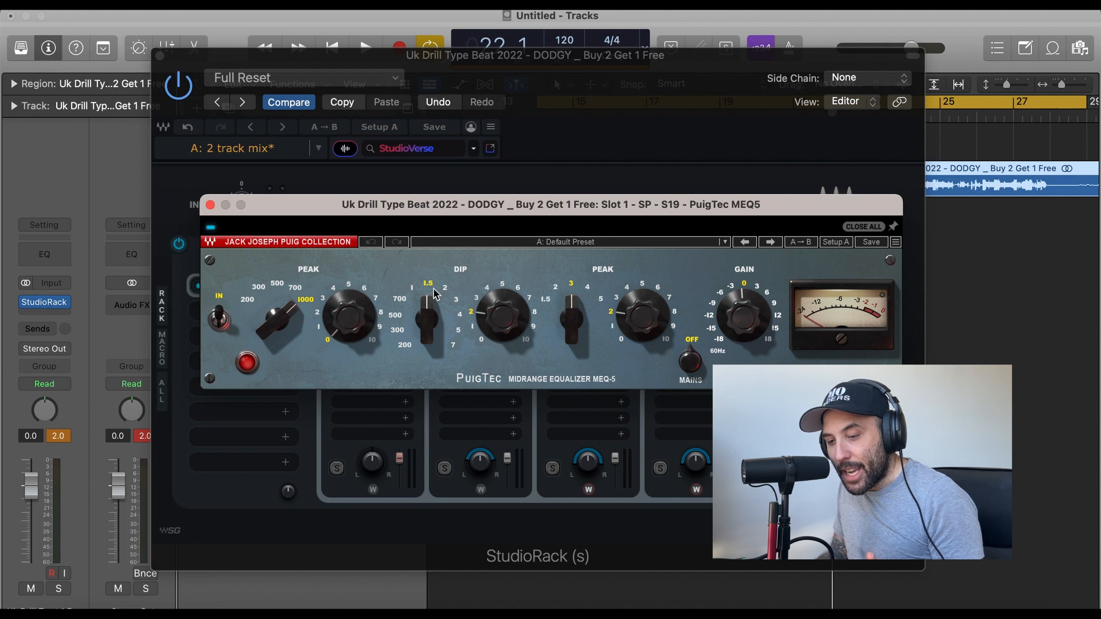
mouse_move(508, 322)
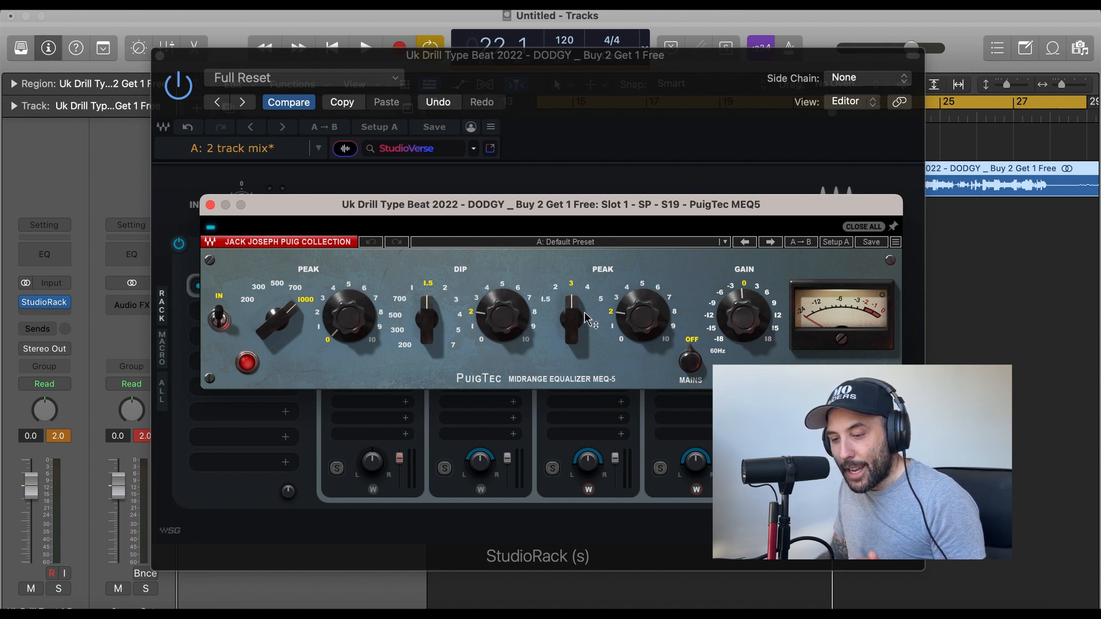
mouse_move(584, 318)
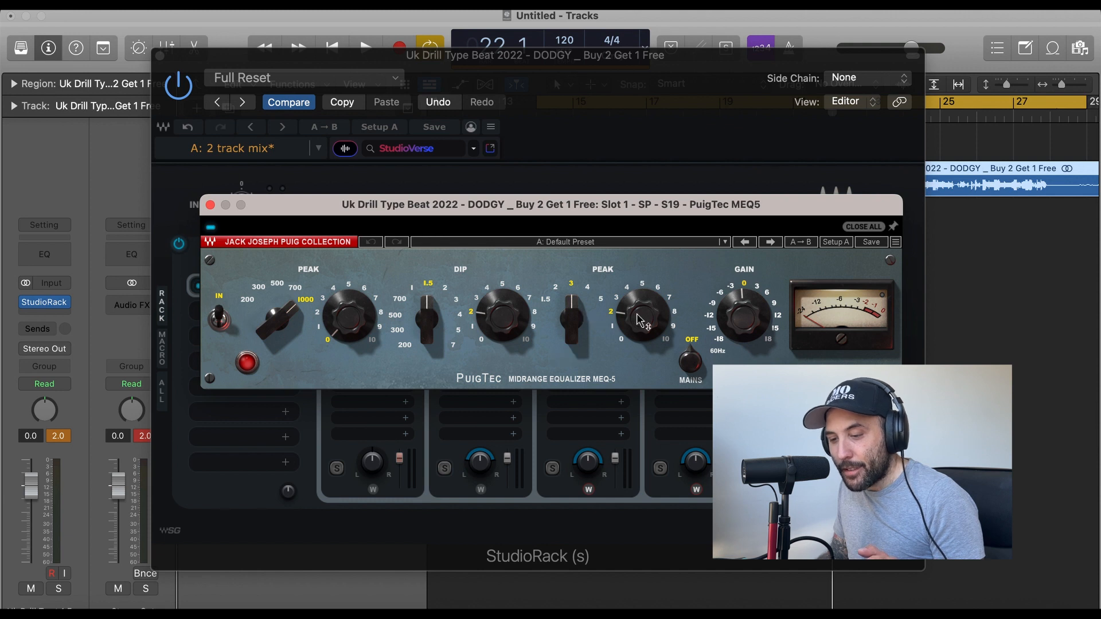
mouse_move(648, 324)
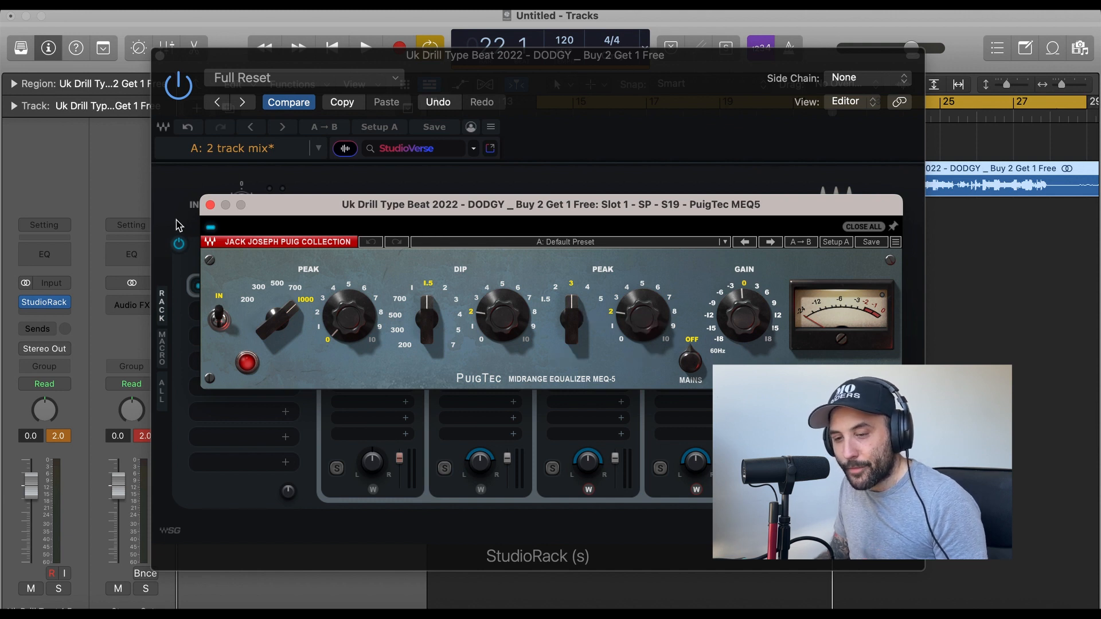
click(210, 205)
Play the full mix and compare it with split band 3's PuigTec MEQ5 bypassed and active, leaving it on.
key(space)
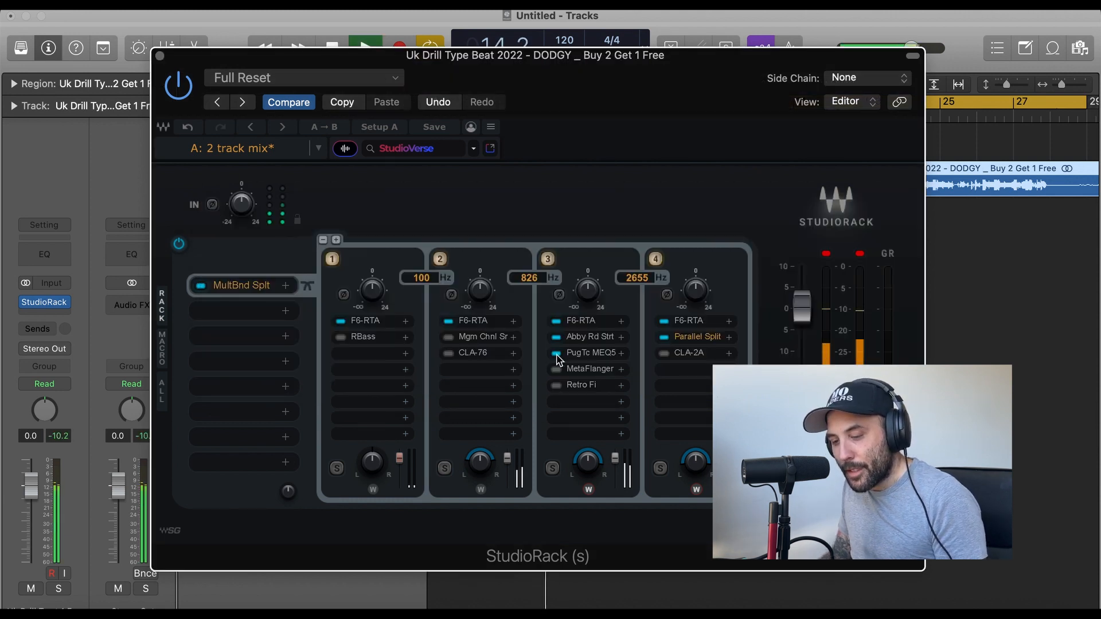
click(556, 353)
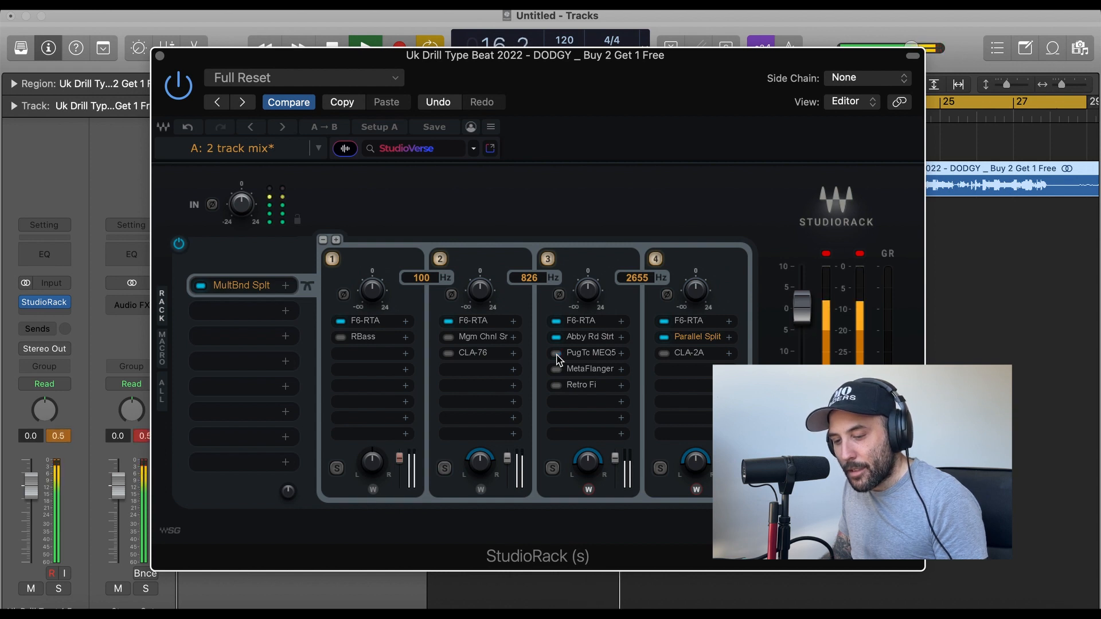
click(556, 353)
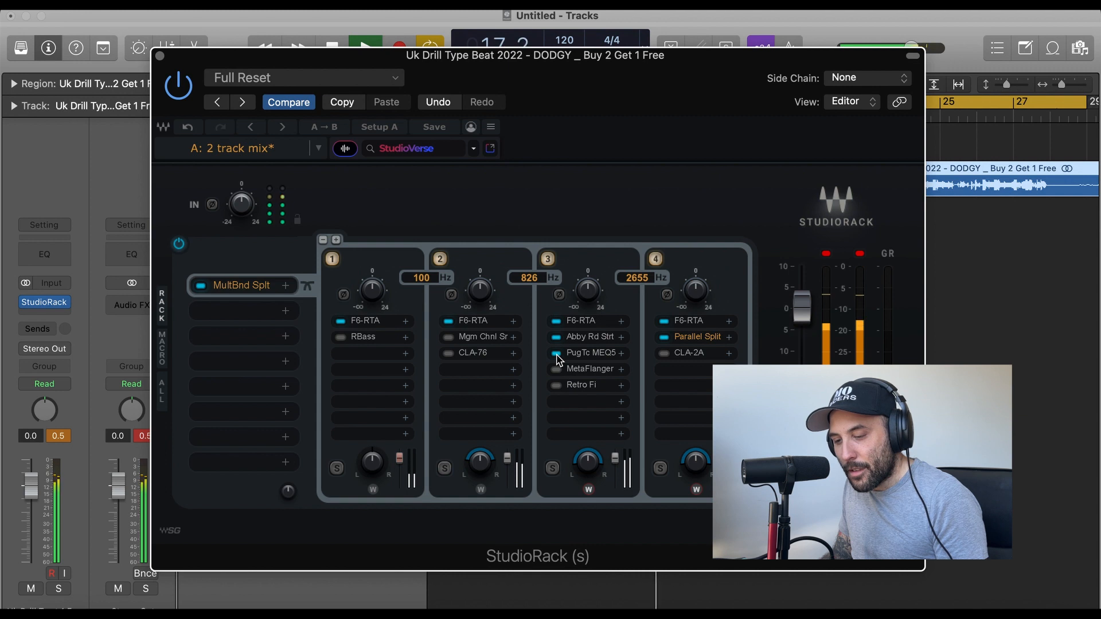
click(556, 353)
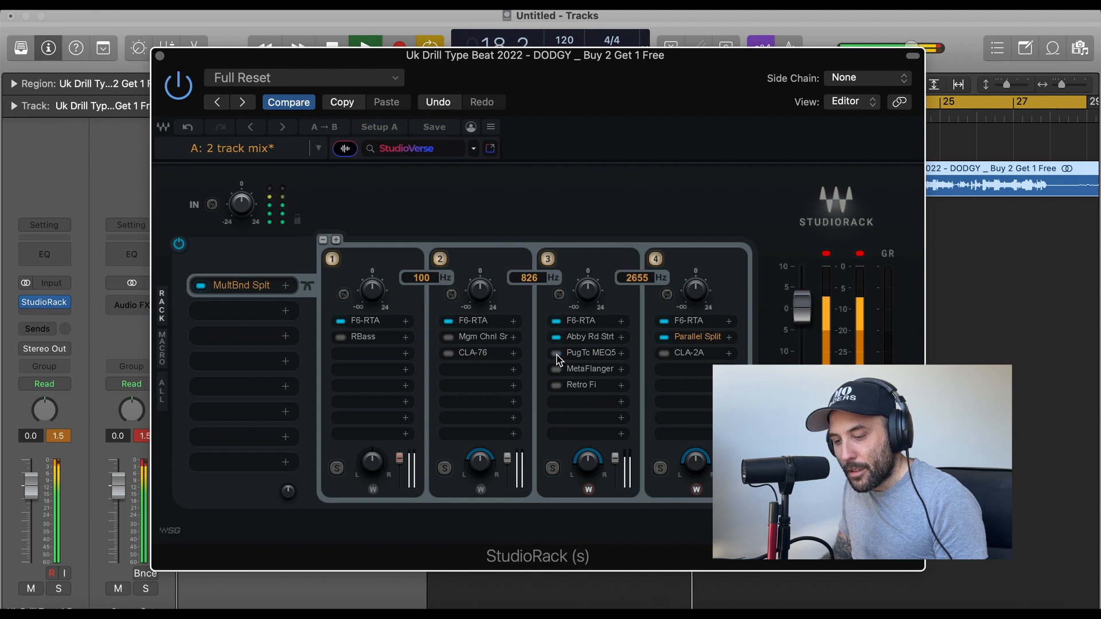
click(556, 353)
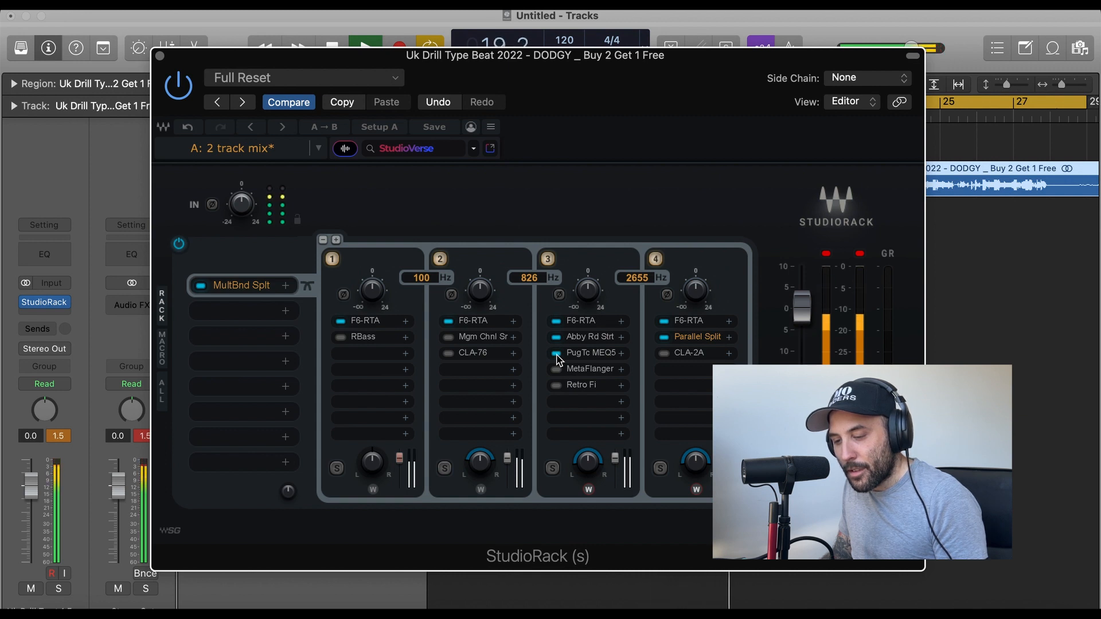
key(space)
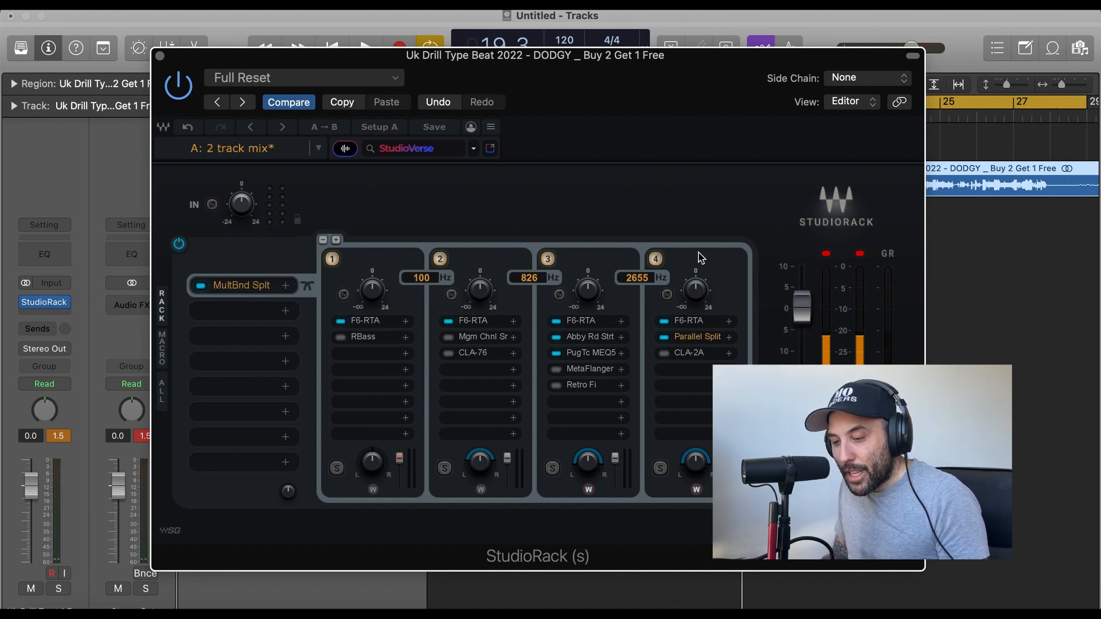
Inspect EQ band 6 of split band 4's F6-RTA and the contents of that band's Parallel Split.
click(686, 320)
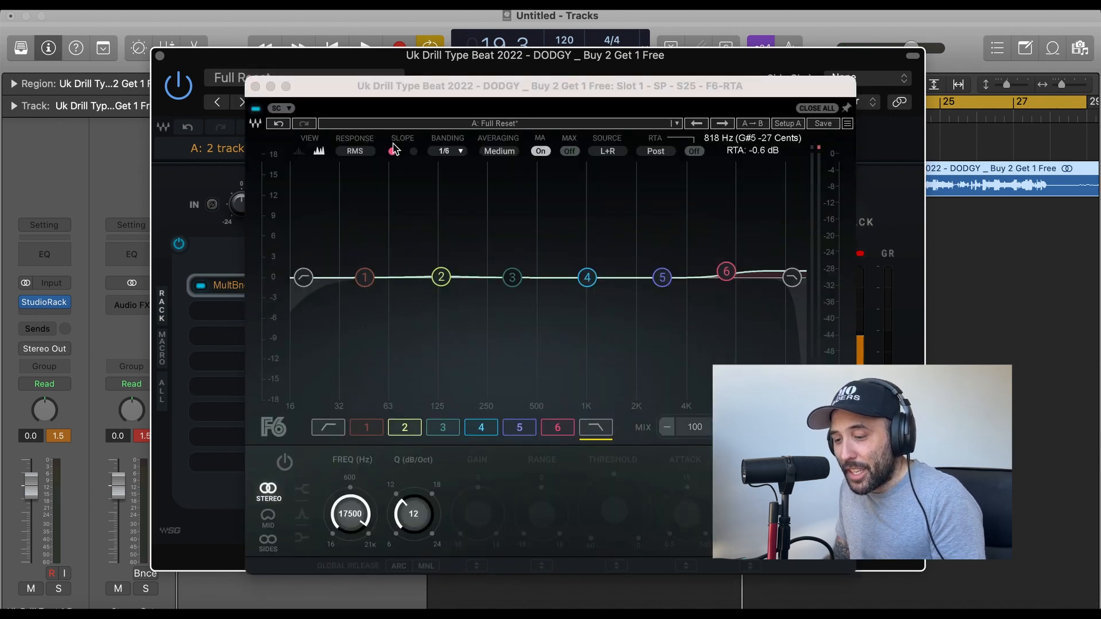
click(726, 271)
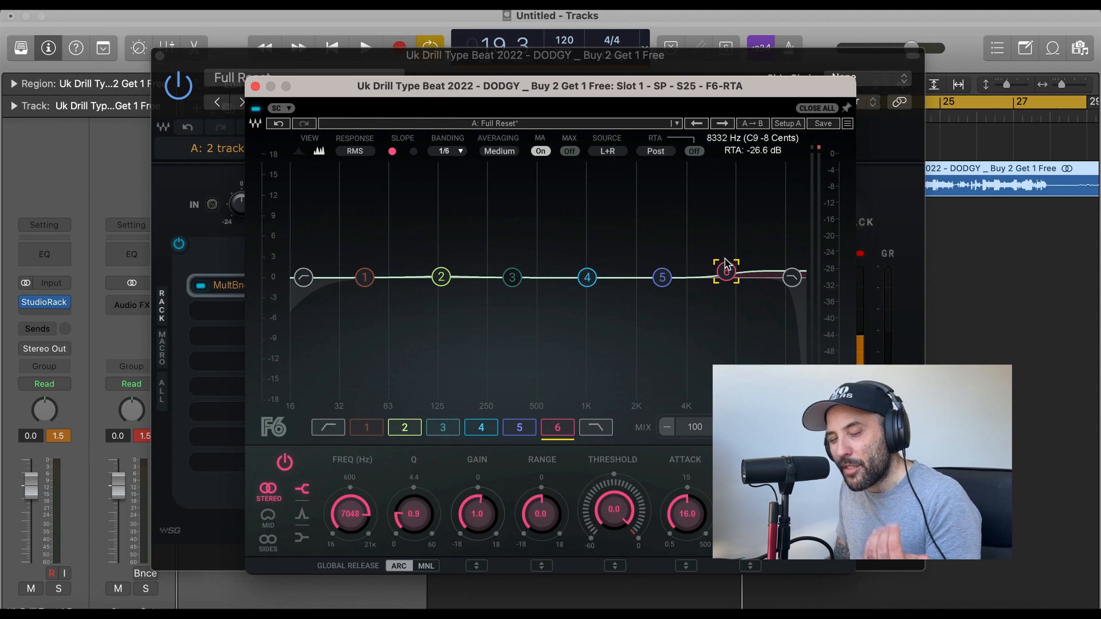
click(255, 86)
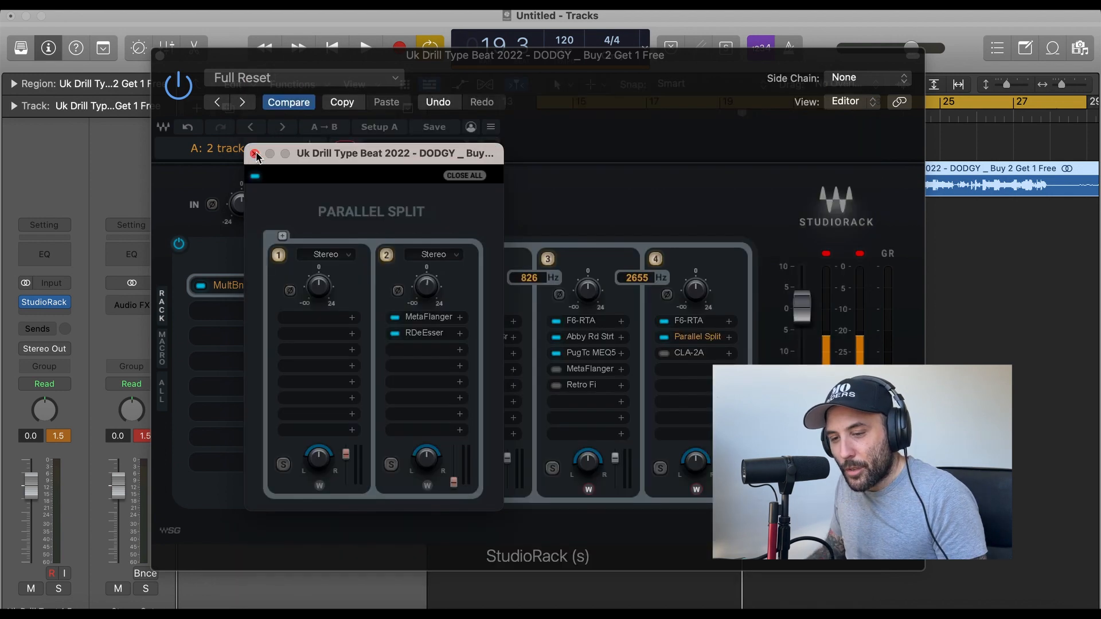
click(255, 154)
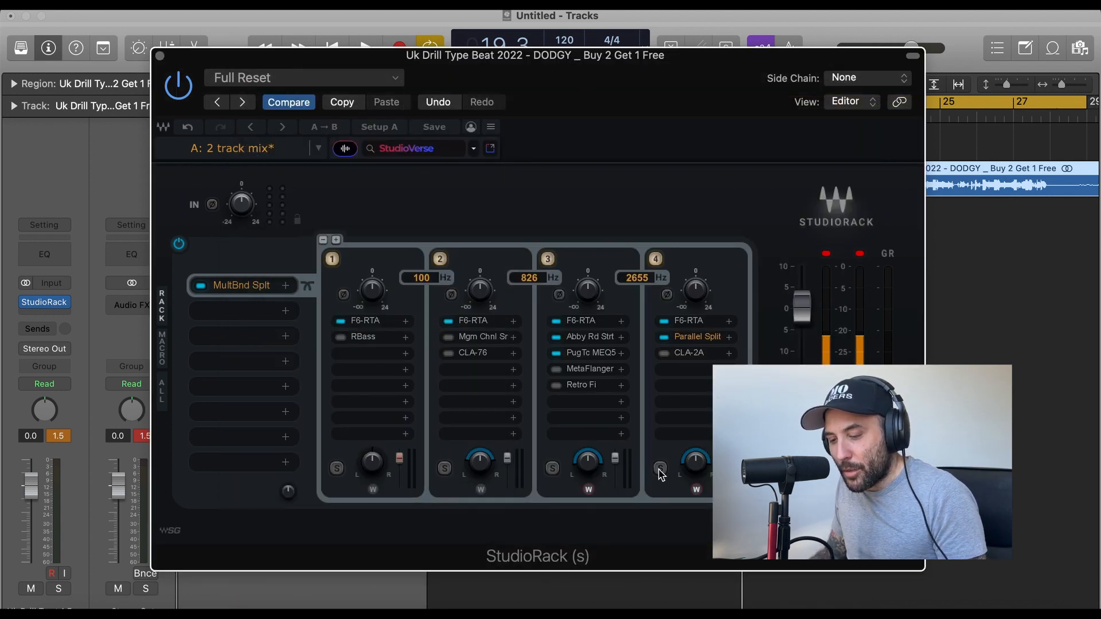
Solo split band 4 during playback, compare its F6-RTA and Parallel Split bypassed and active, and release the solo with both on.
key(space)
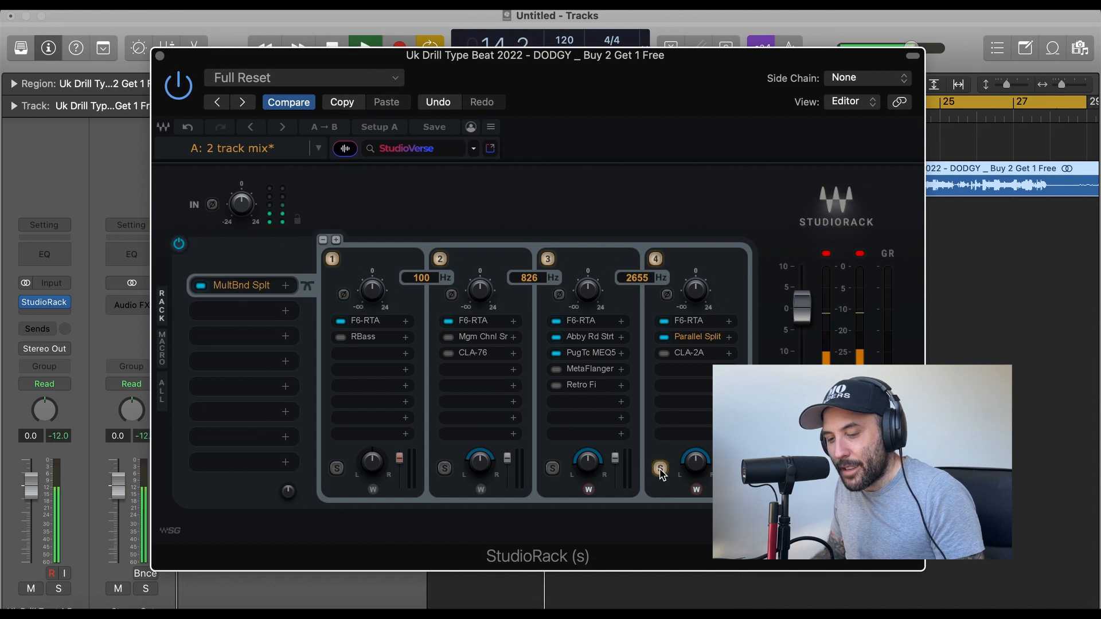
click(664, 322)
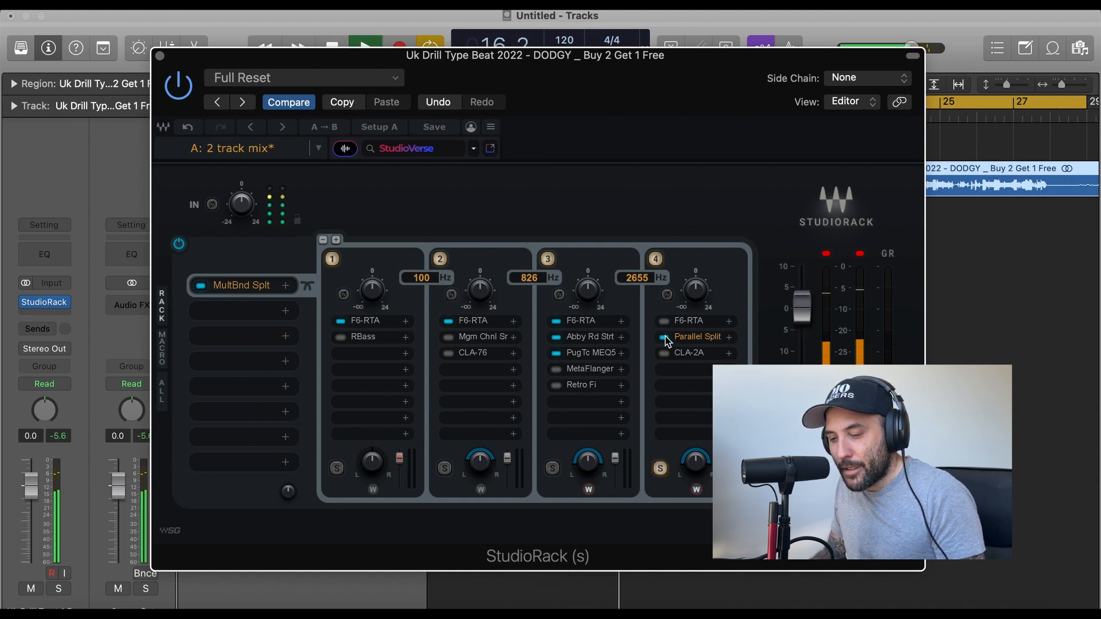
click(665, 338)
click(665, 322)
click(665, 321)
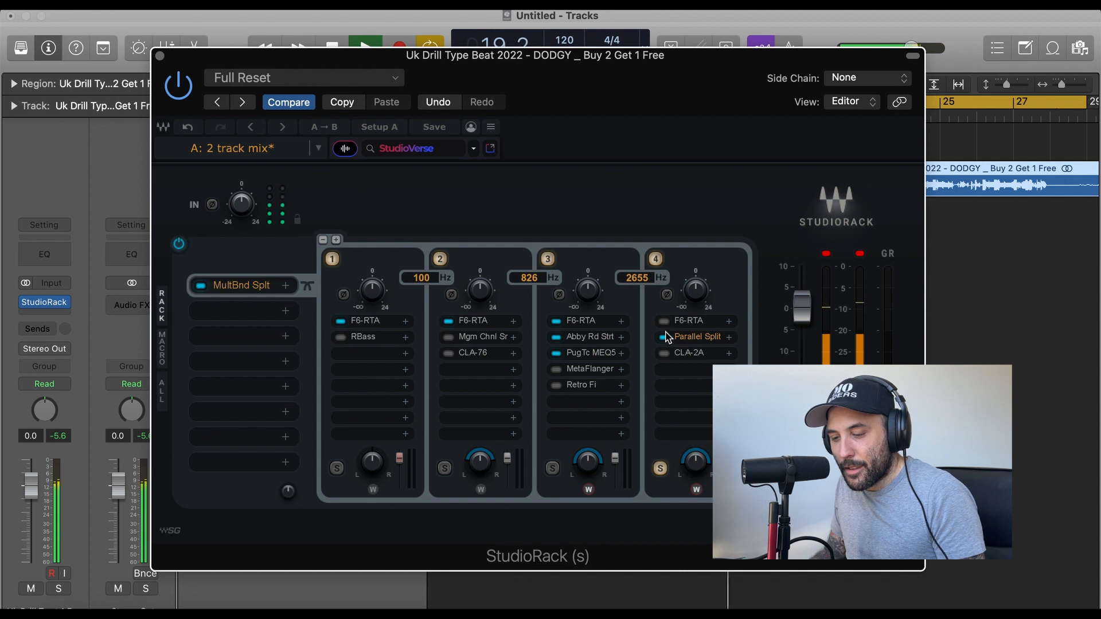
click(664, 337)
click(664, 337)
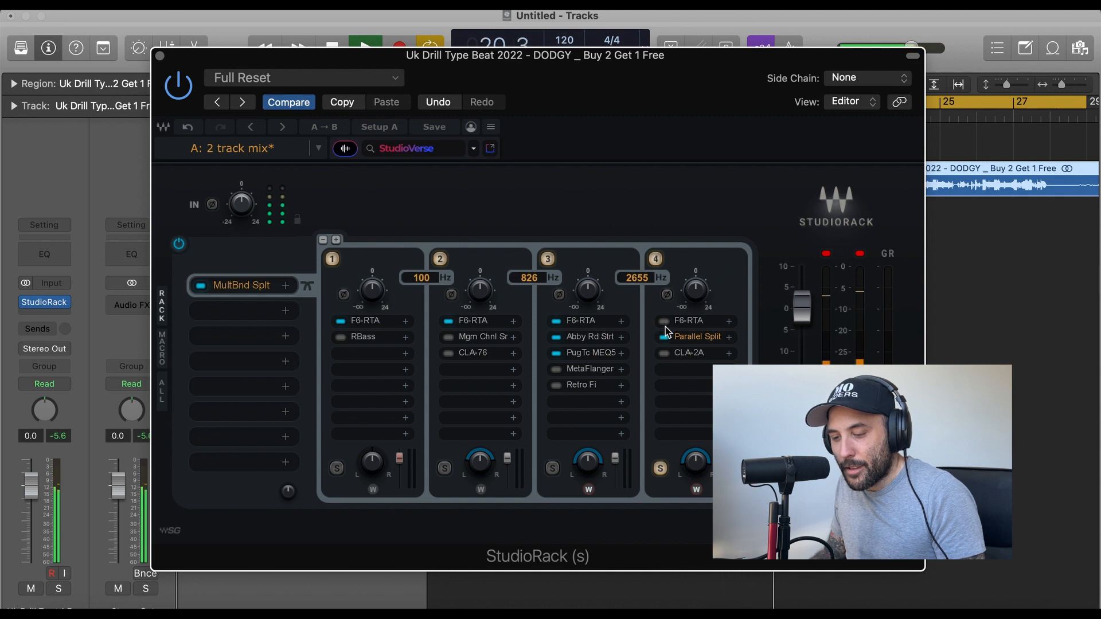
click(659, 469)
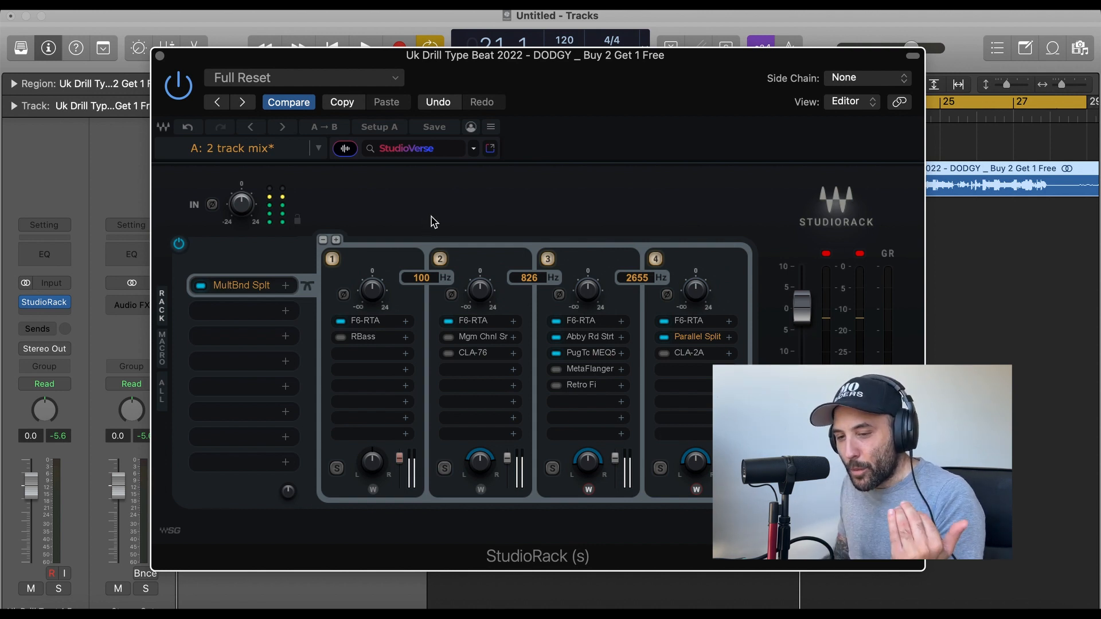
Play the beat and compare it with the whole StudioRack plug-in bypassed and active, leaving the plug-in on.
click(185, 82)
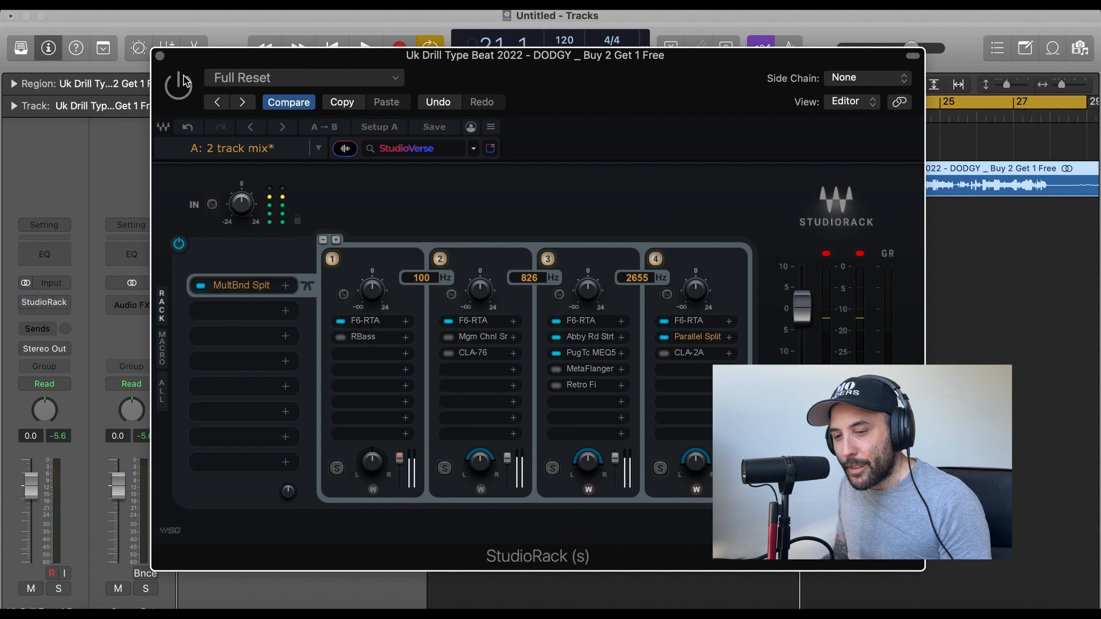
key(space)
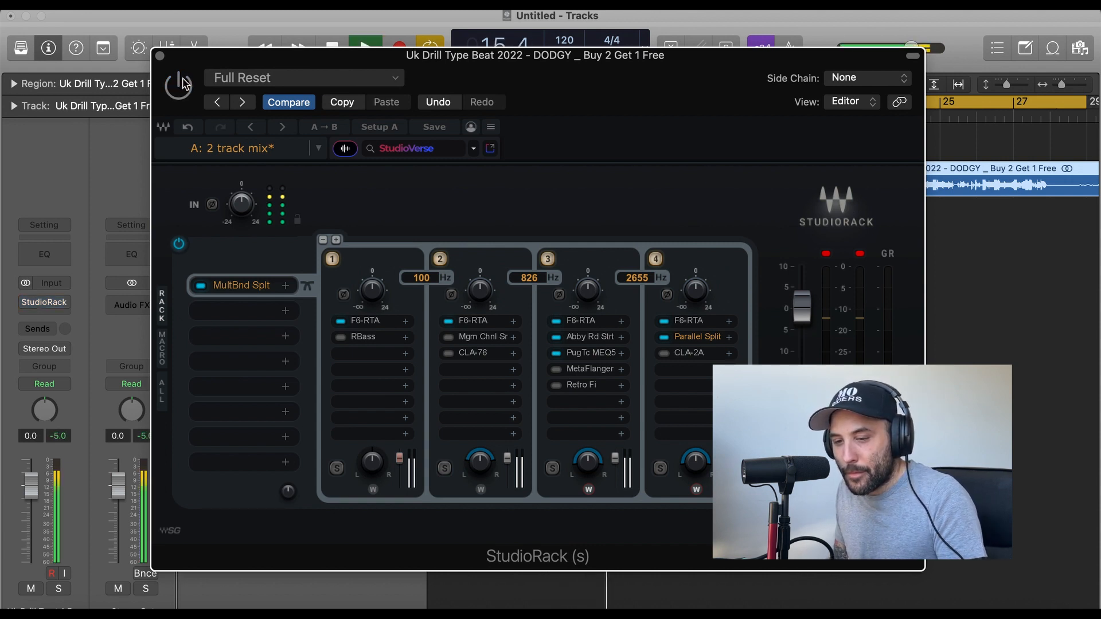
click(184, 81)
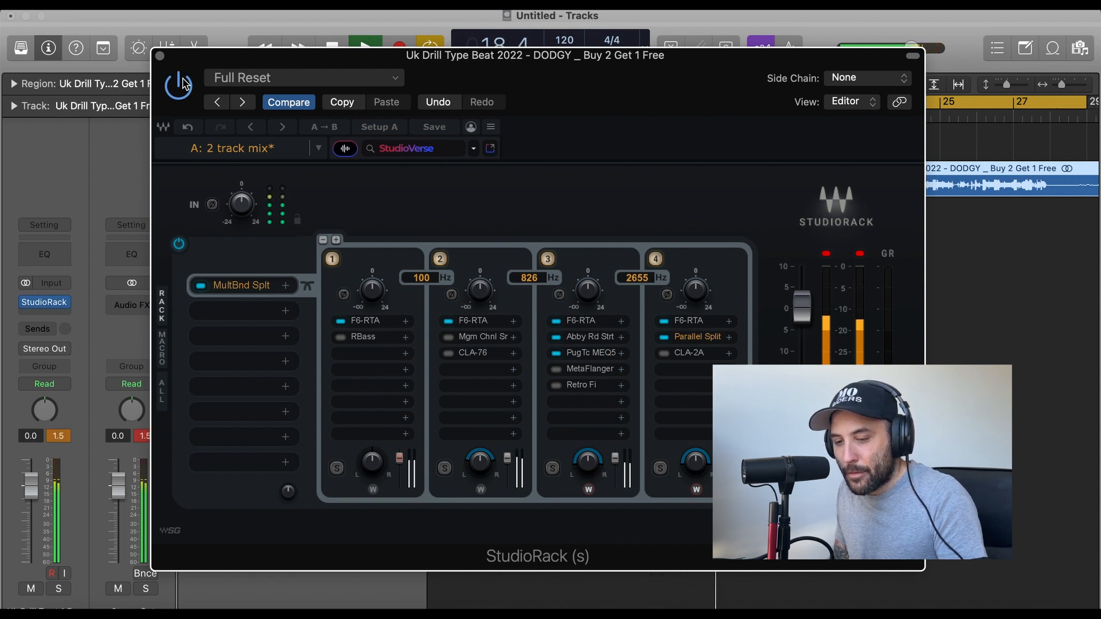
click(182, 83)
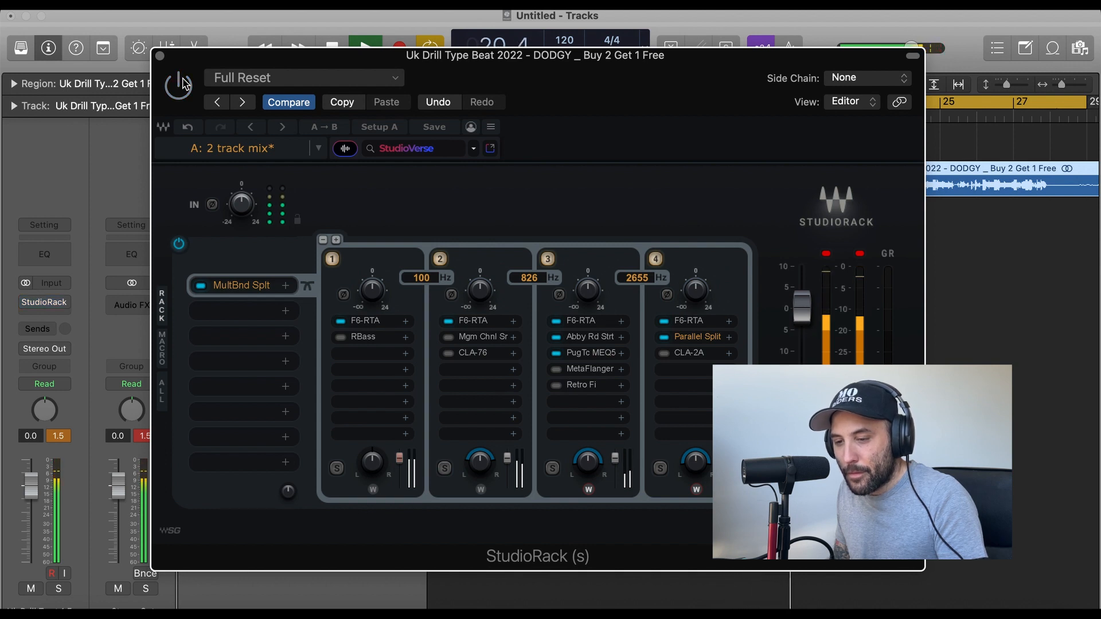
click(183, 84)
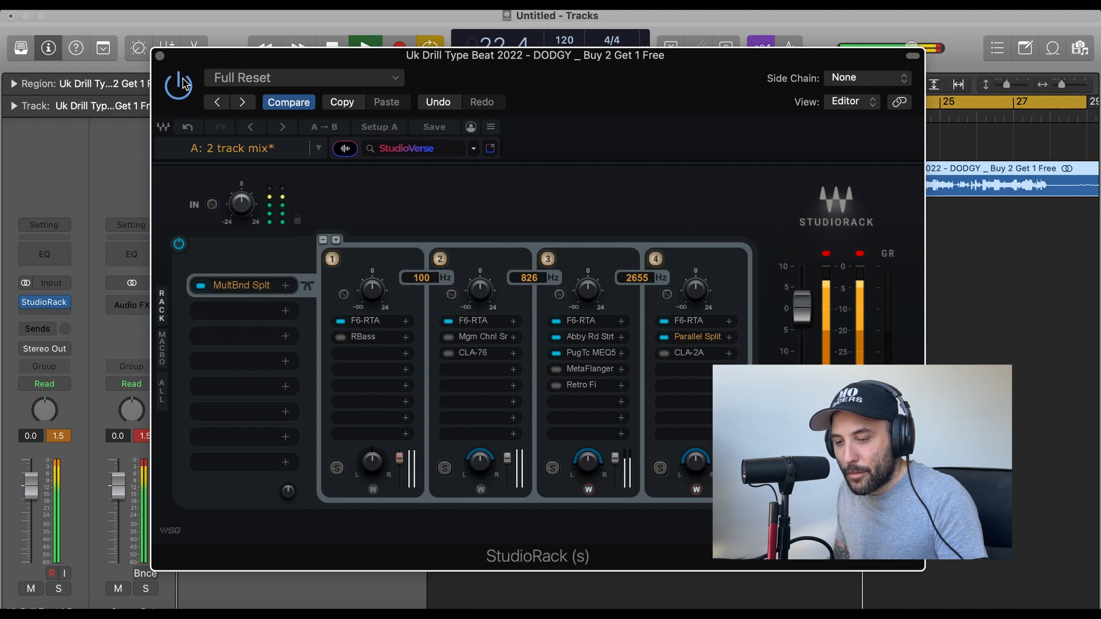
key(space)
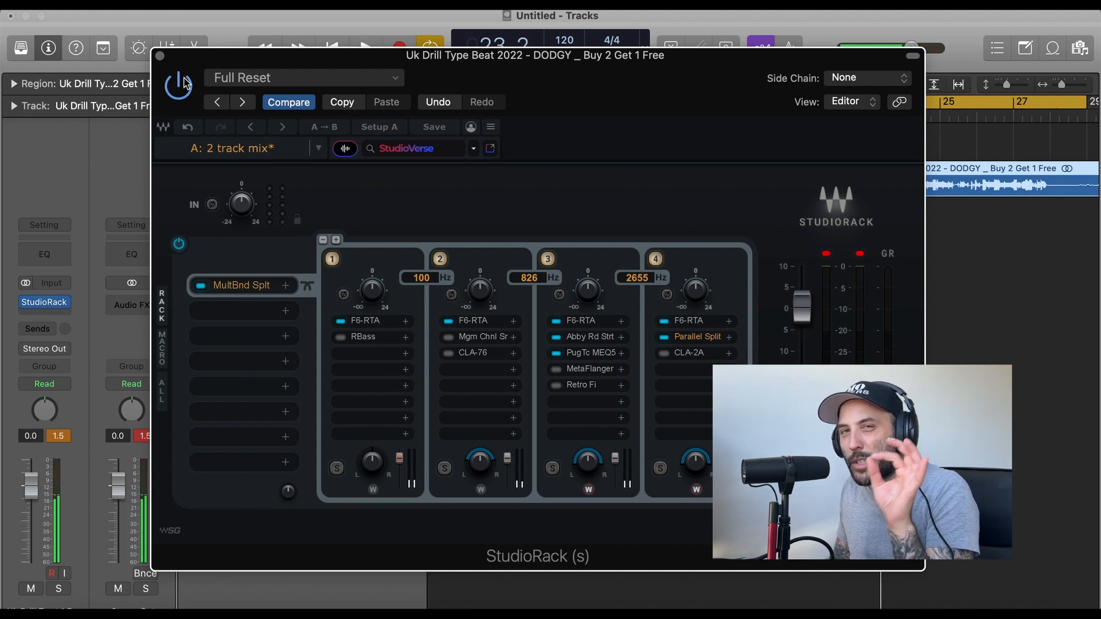